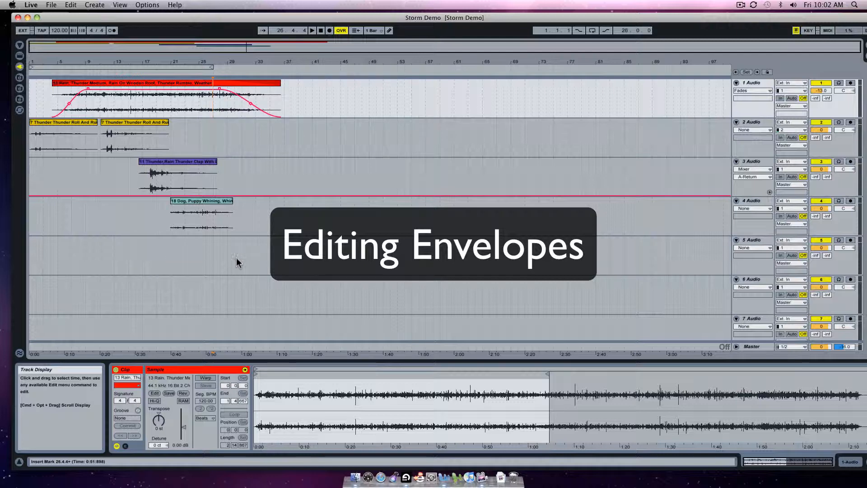
# - Switch to Finder and search the SFX folder for "car idle"
pyautogui.click(350, 472)
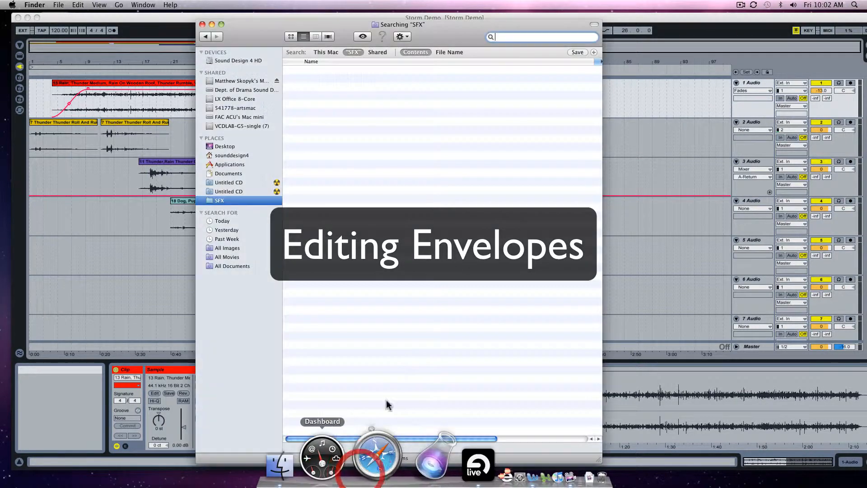
pyautogui.click(522, 33)
pyautogui.write('car idle')
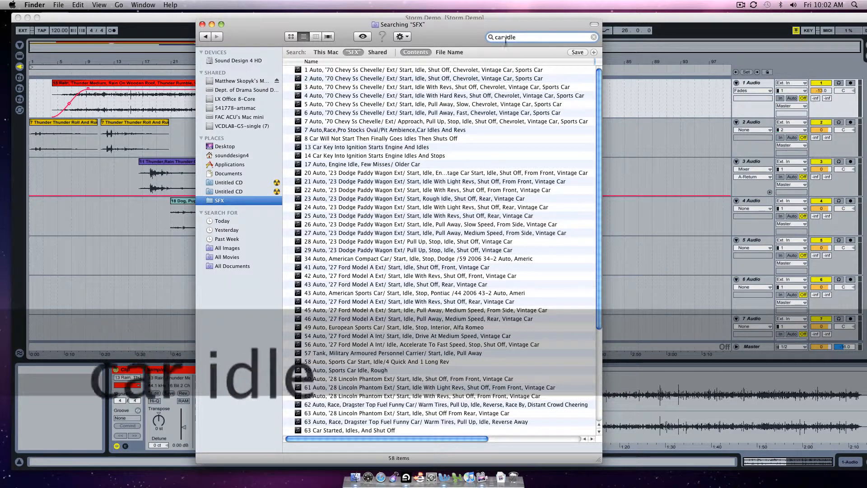
# - Preview the first result, the '70 Chevy Ss Chevelle start, idle and shut-off sound, skipping through its later parts
pyautogui.click(459, 71)
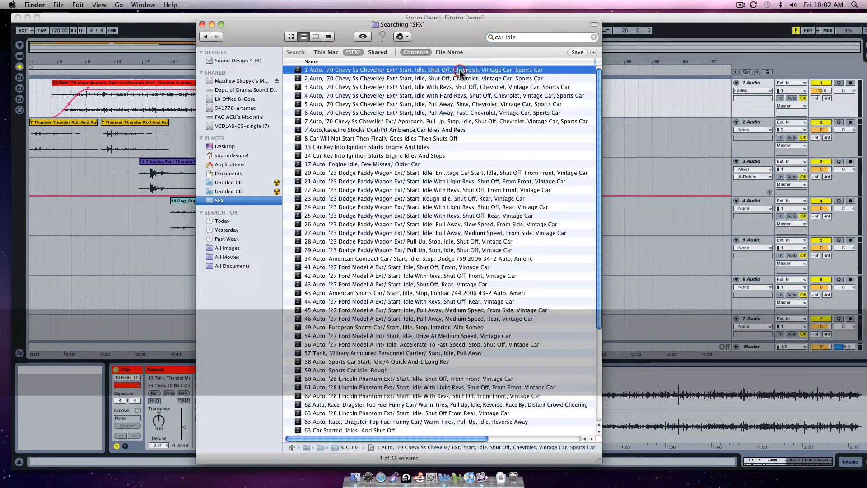
pyautogui.click(362, 36)
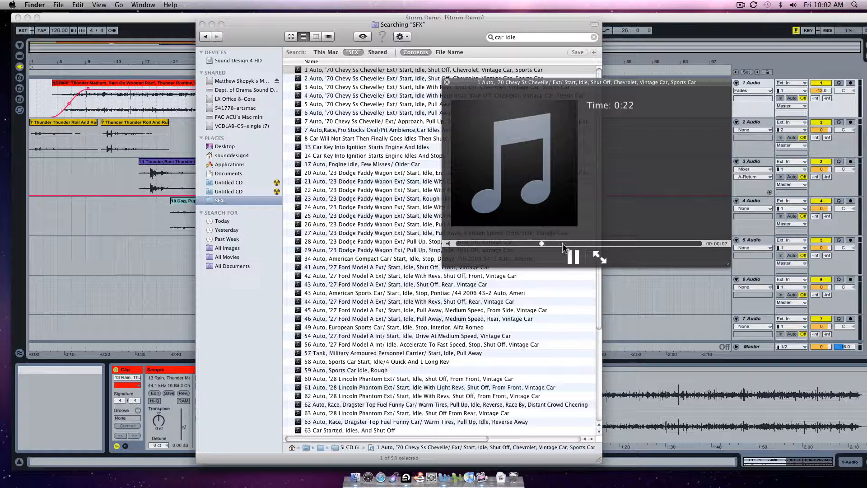
pyautogui.click(636, 243)
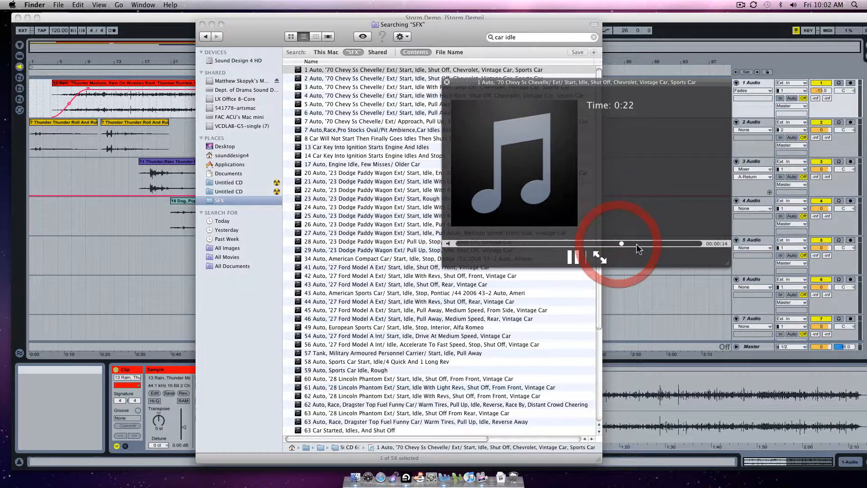
pyautogui.click(577, 264)
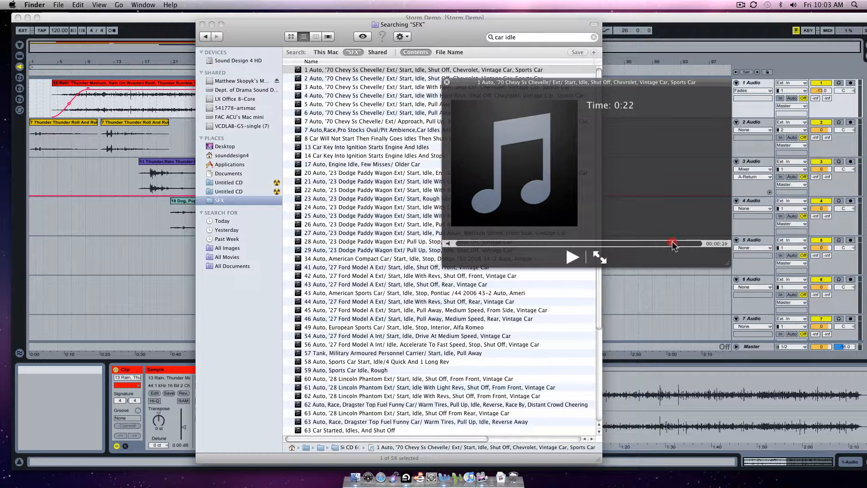
pyautogui.click(573, 257)
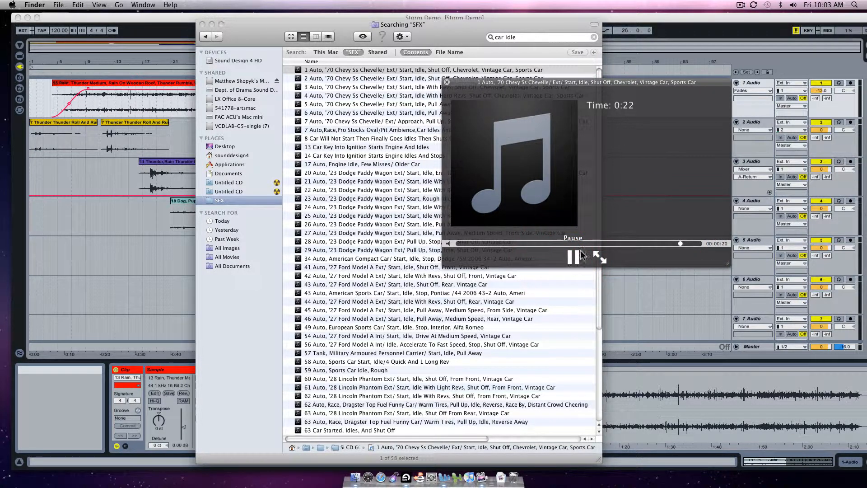
pyautogui.click(635, 247)
pyautogui.click(447, 83)
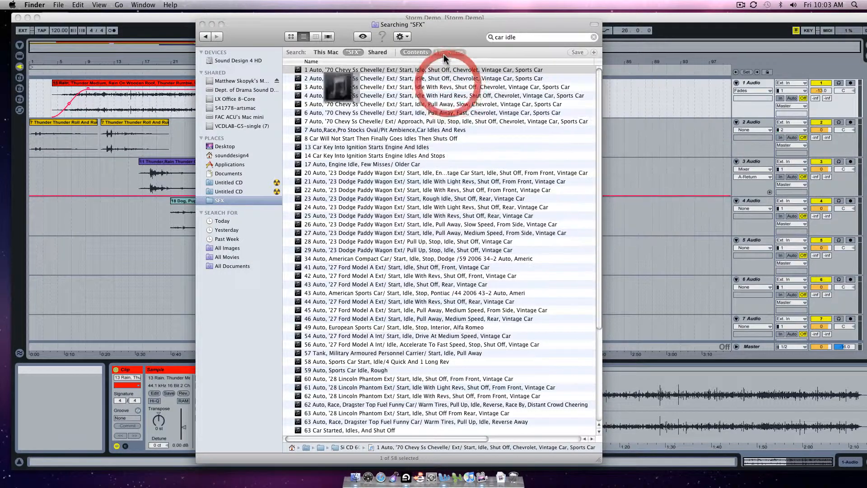
# - Add the first '70 Chevy Ss Chevelle sound to the 5 Audio track in Live at about bar 37
pyautogui.moveTo(471, 31); pyautogui.dragTo(764, 25)
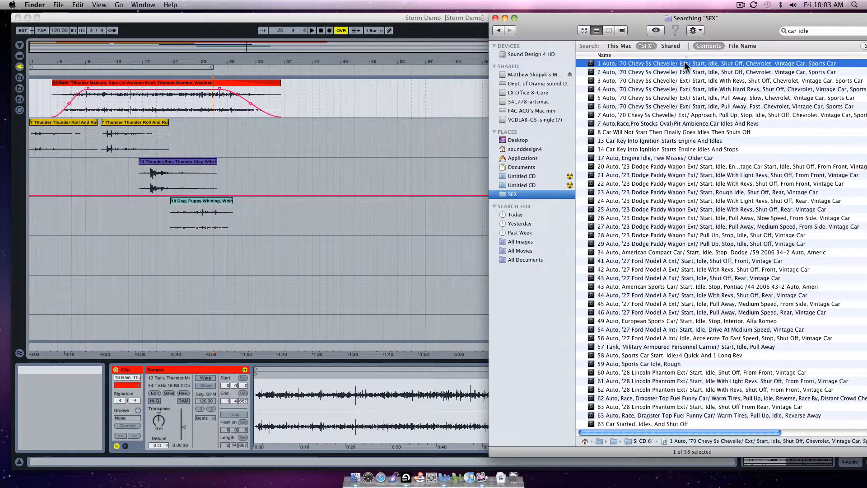
pyautogui.moveTo(684, 61); pyautogui.dragTo(288, 247)
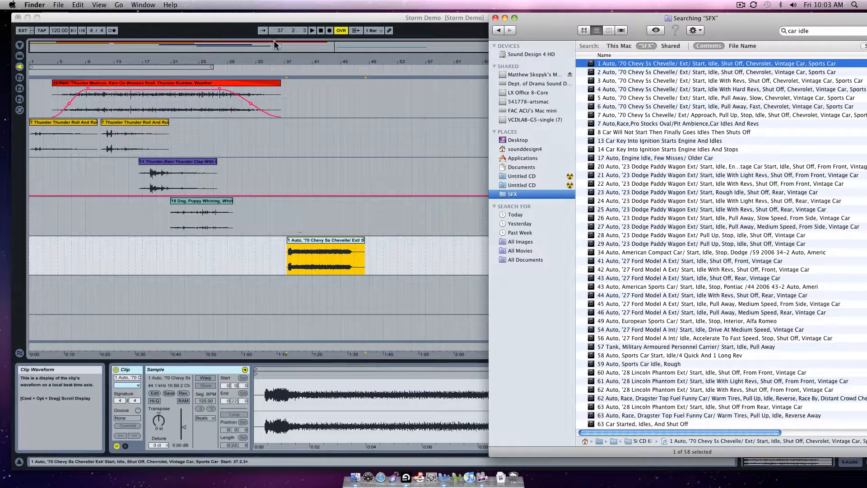
pyautogui.click(230, 34)
# - Play the beginning of the Chevelle clip on the 5 Audio track to hear the engine start
pyautogui.moveTo(491, 44); pyautogui.dragTo(494, 226)
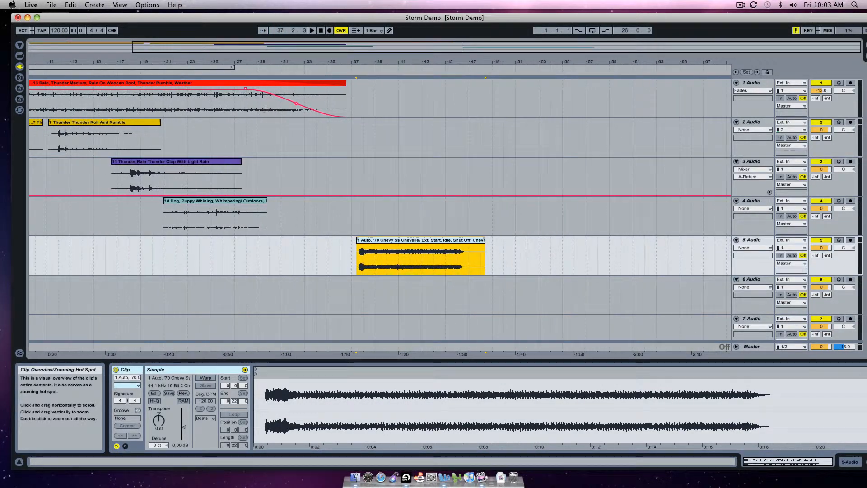
pyautogui.click(340, 246)
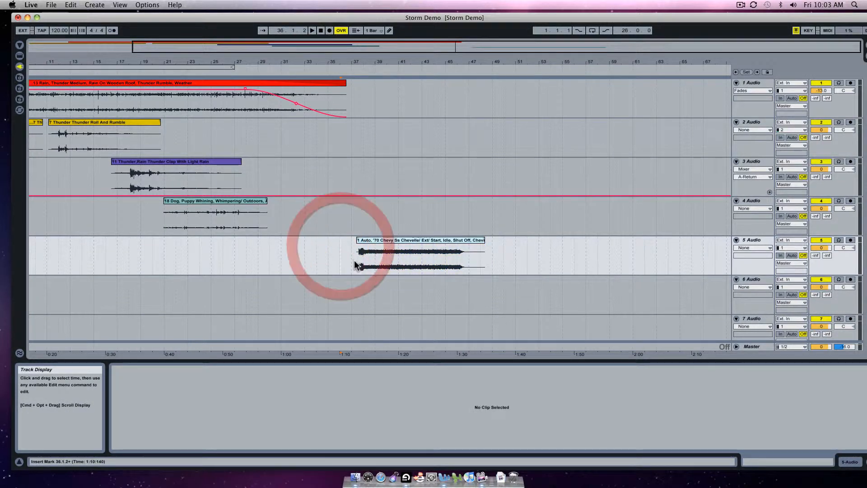
pyautogui.press('space')
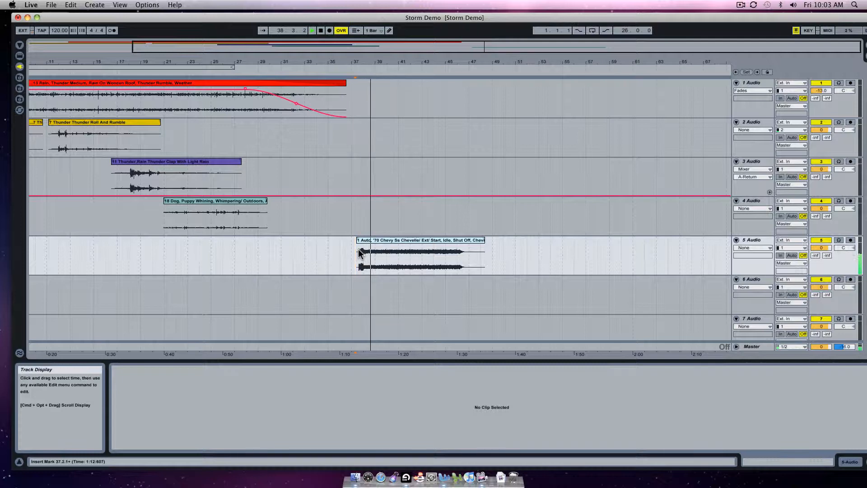
pyautogui.press('space')
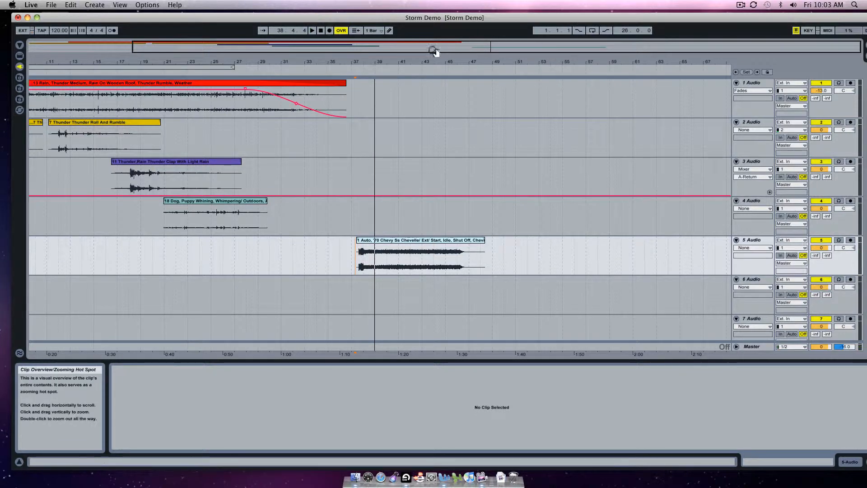
# - Trim both ends of the Chevelle clip to a short steady idle section from about 38.2.1 to 39.4.3
pyautogui.click(401, 240)
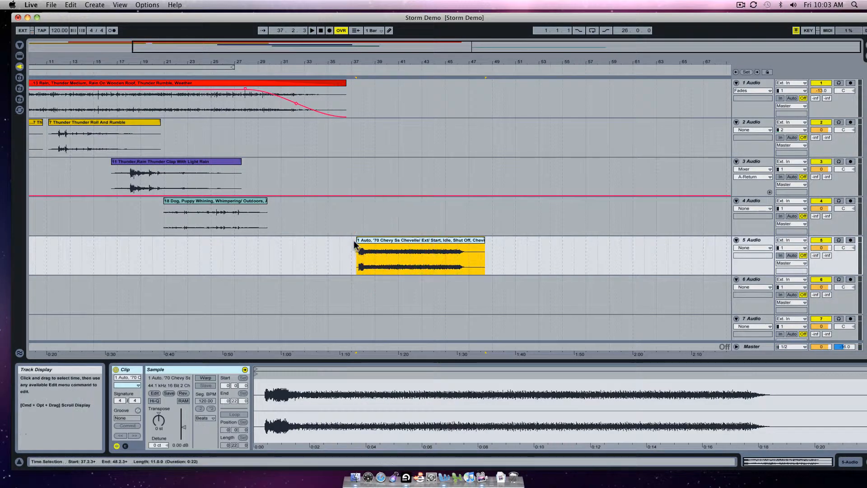
pyautogui.moveTo(358, 240); pyautogui.dragTo(365, 240)
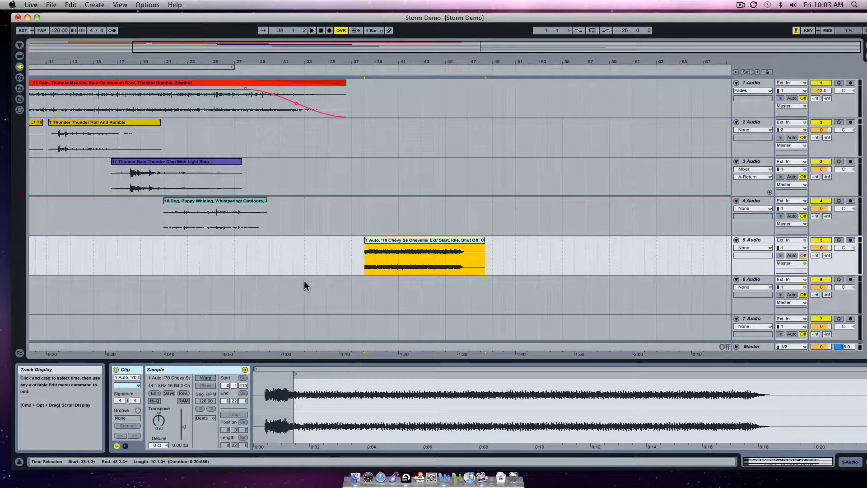
pyautogui.click(366, 266)
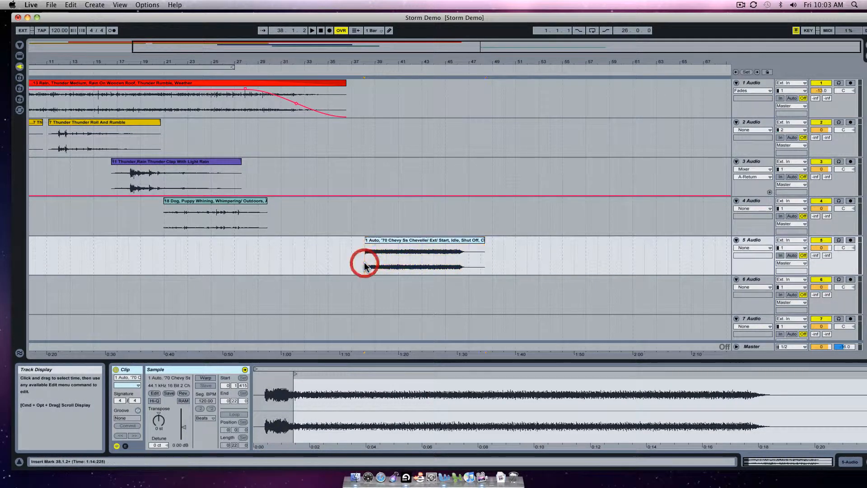
pyautogui.press('space')
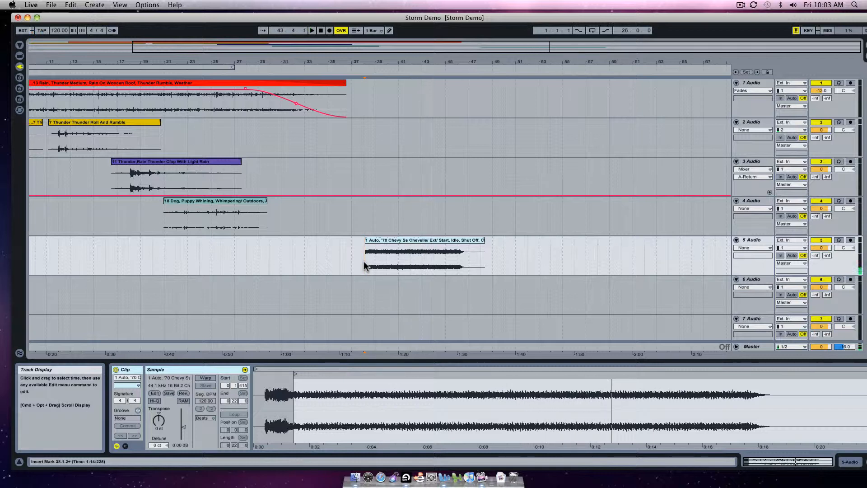
pyautogui.moveTo(366, 240)
pyautogui.mouseDown()
pyautogui.moveTo(375, 240)
pyautogui.moveTo(367, 241)
pyautogui.mouseUp()
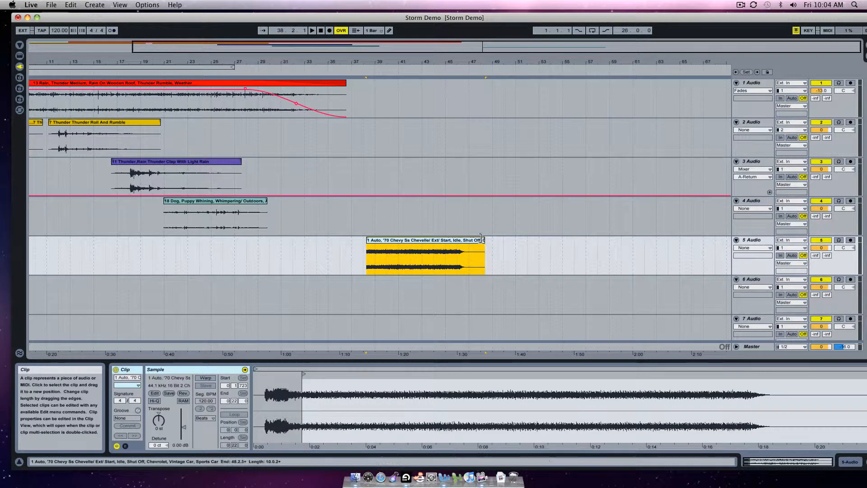
pyautogui.moveTo(484, 242); pyautogui.dragTo(385, 255)
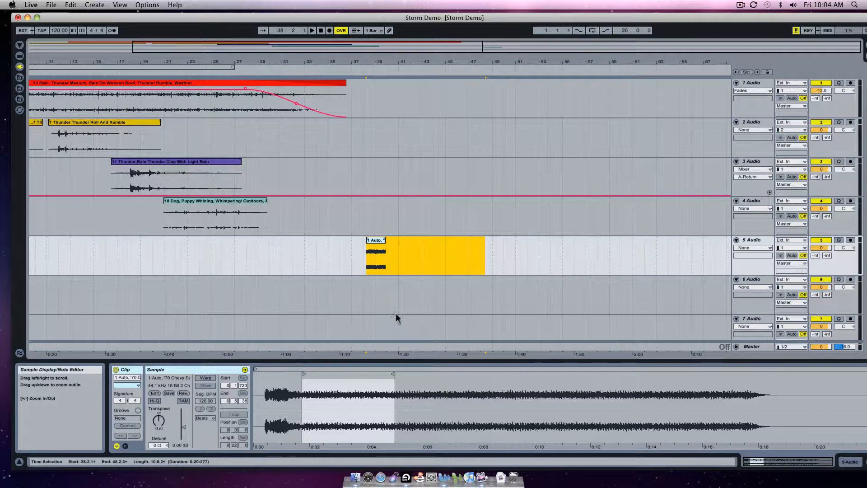
# - Copy the trimmed idle clip and paste eight slightly overlapping copies in a row along the 5 Audio track, ending at about bar 50
pyautogui.click(378, 240)
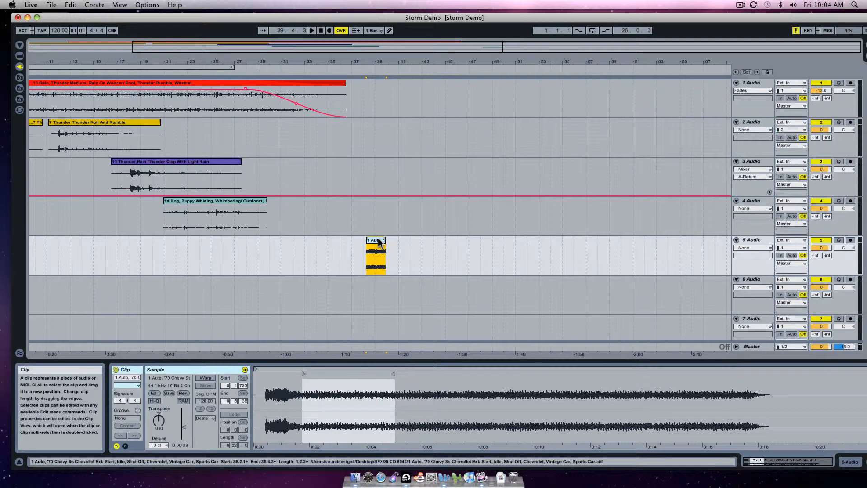
pyautogui.press('super+c')
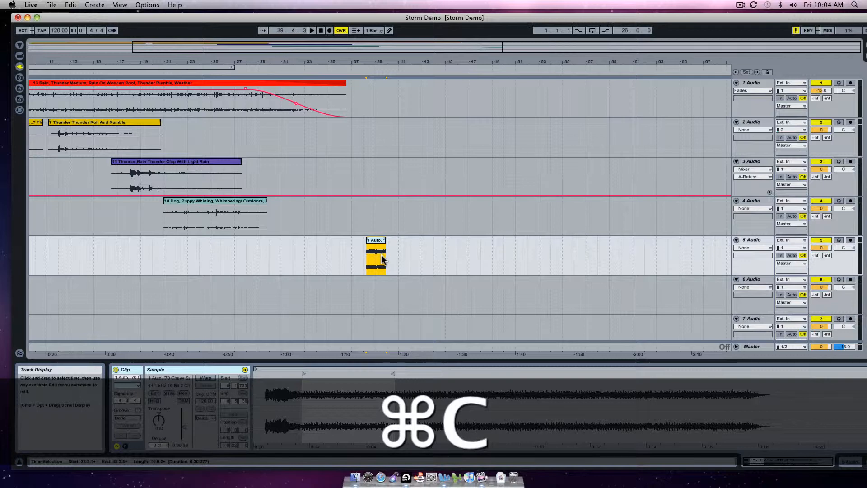
pyautogui.click(381, 256)
pyautogui.press('super+v')
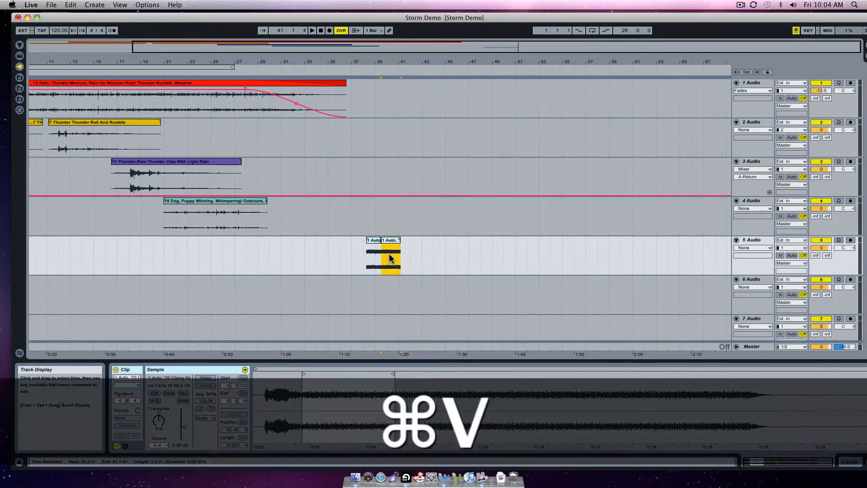
pyautogui.press('super+v')
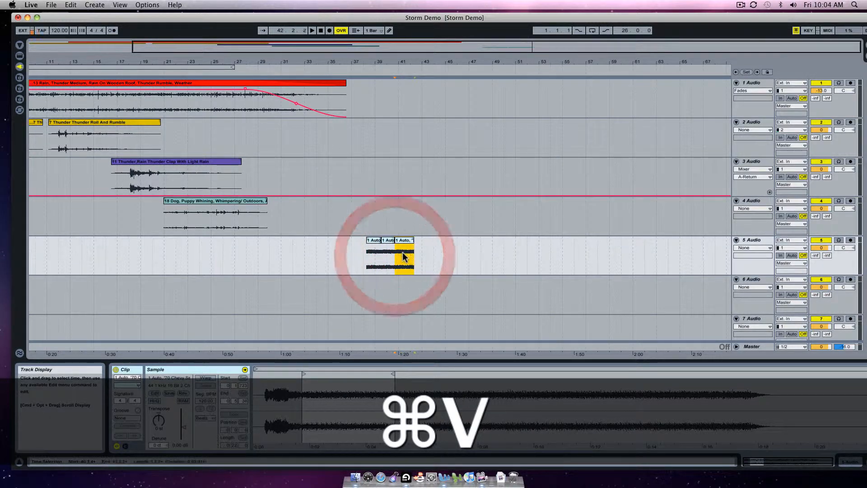
pyautogui.press('super+v')
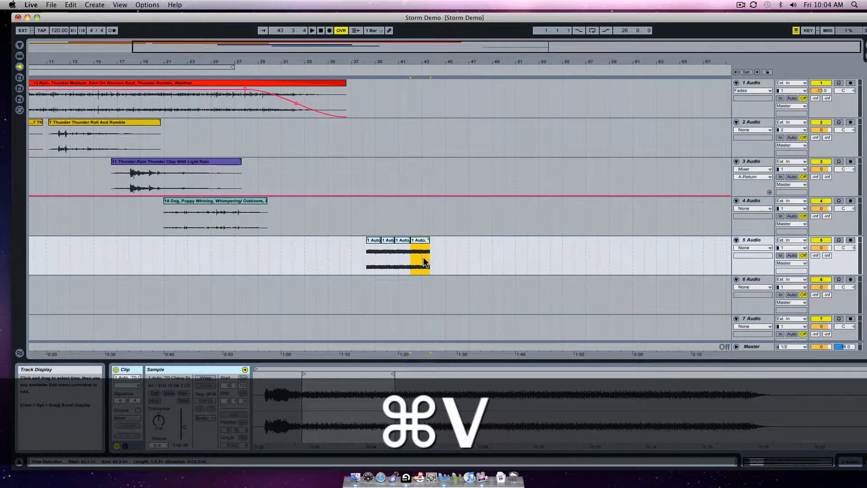
pyautogui.press('super+v')
pyautogui.press('super+v')
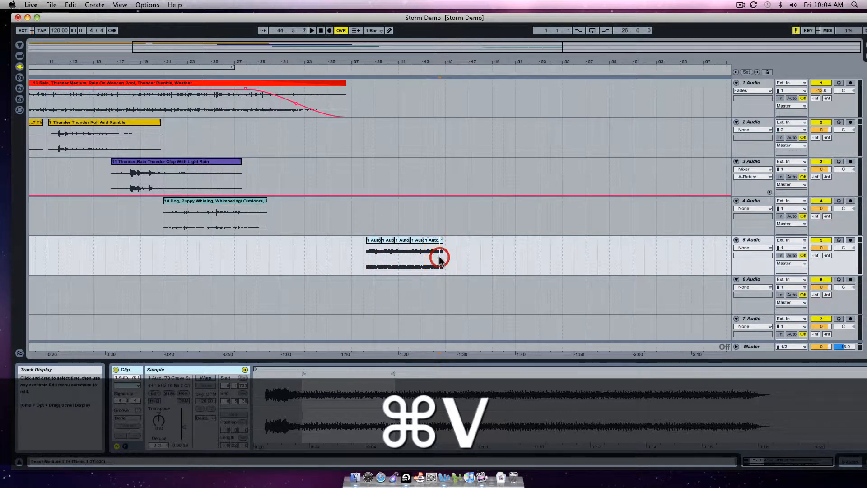
pyautogui.click(454, 262)
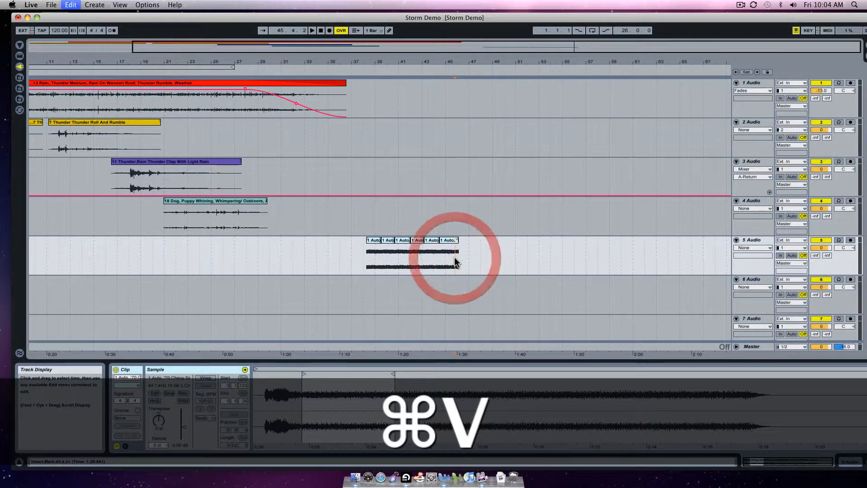
pyautogui.press('super+v')
pyautogui.click(473, 256)
pyautogui.press('super+v')
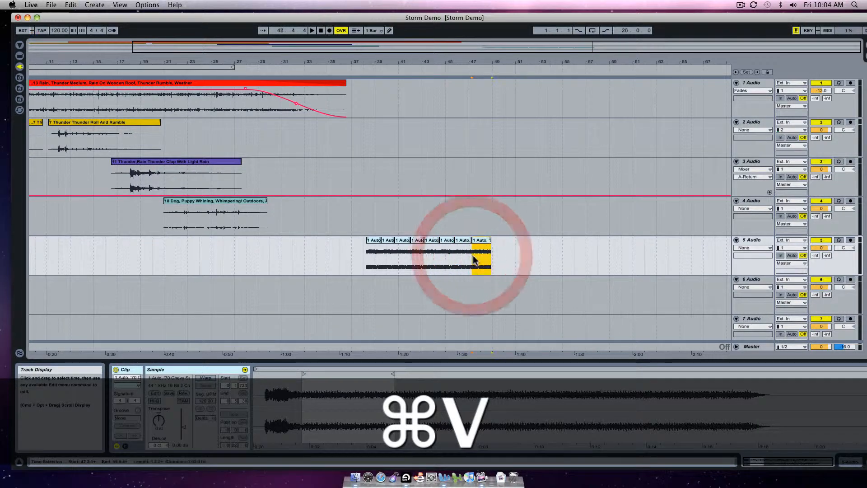
pyautogui.click(489, 263)
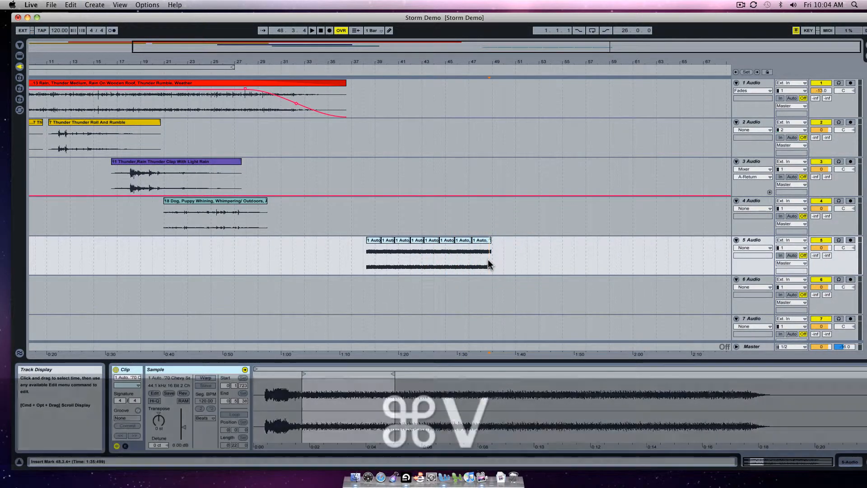
pyautogui.press('super+v')
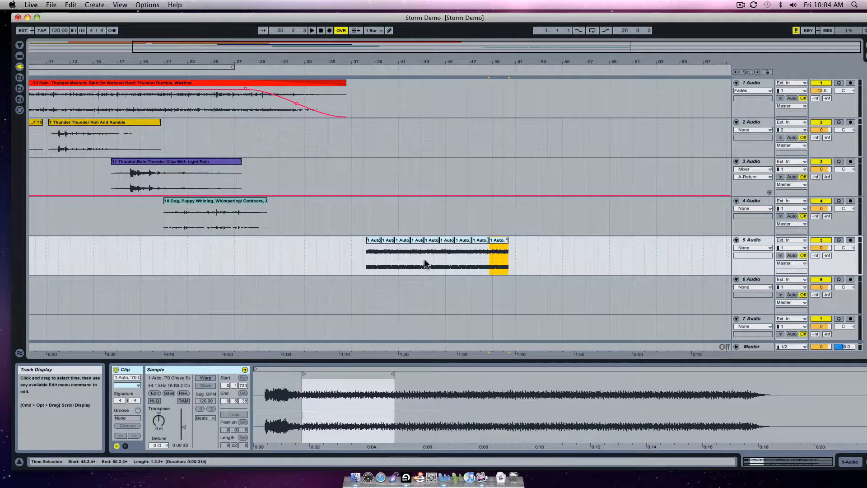
# - Play the row of idle clips from its start at about bar 38 to hear the joins
pyautogui.click(367, 259)
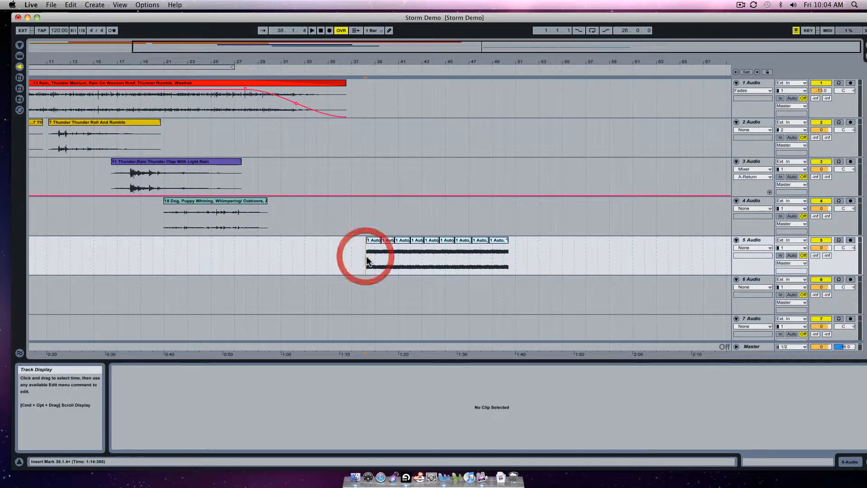
pyautogui.press('space')
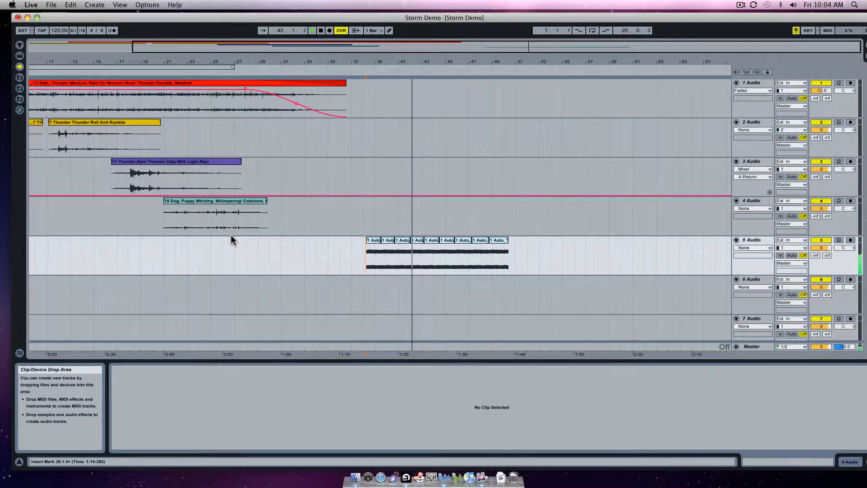
pyautogui.press('space')
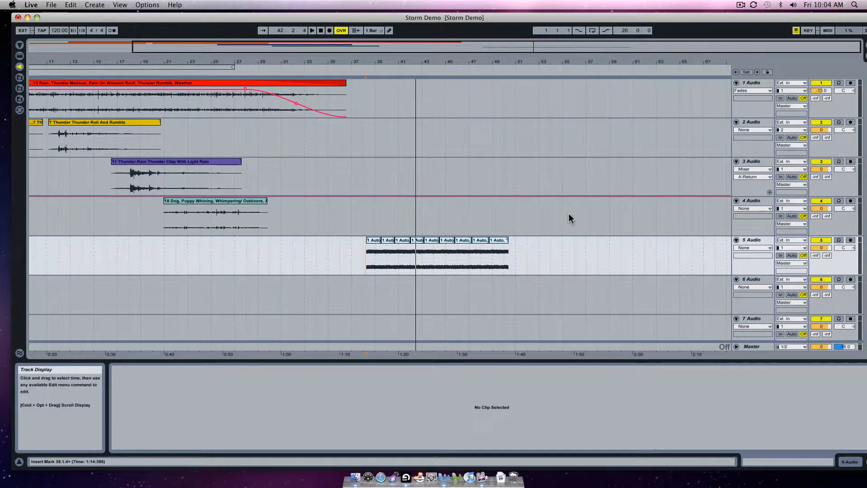
# - Show the Fades envelopes on the 5 Audio track
pyautogui.click(751, 248)
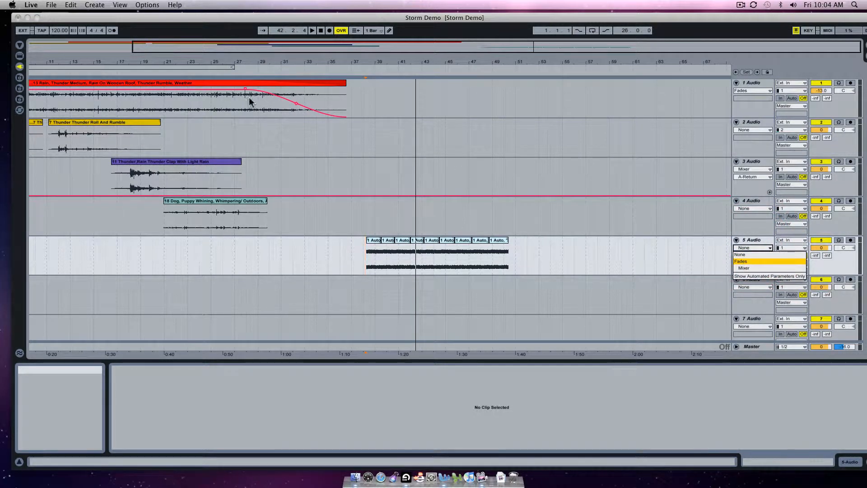
pyautogui.click(763, 262)
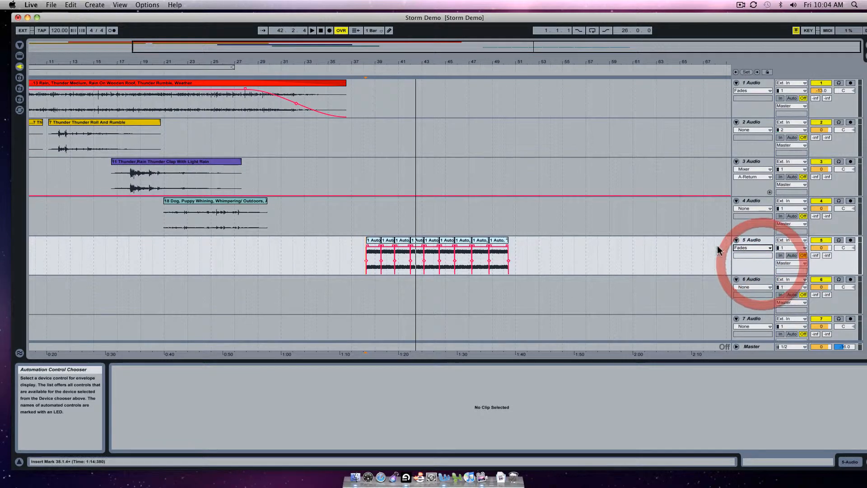
# - Lengthen the fades at the joins between the neighbouring idle clips so they crossfade into each other
pyautogui.click(391, 248)
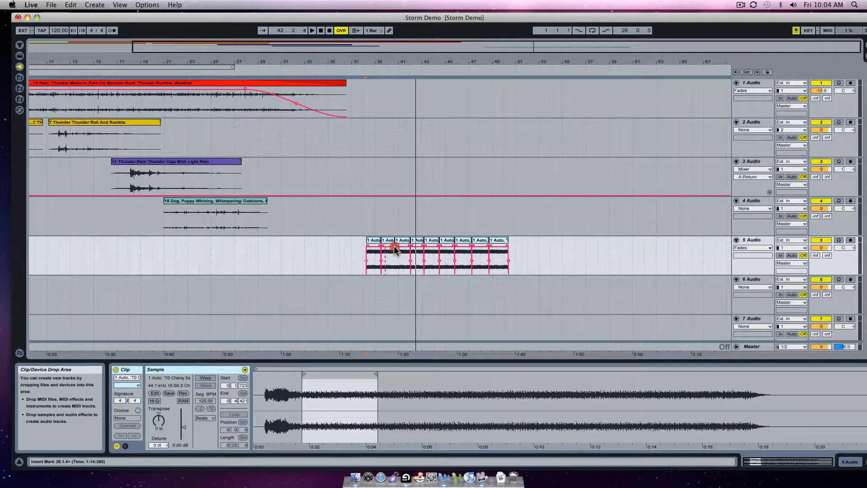
pyautogui.moveTo(389, 250); pyautogui.dragTo(478, 246)
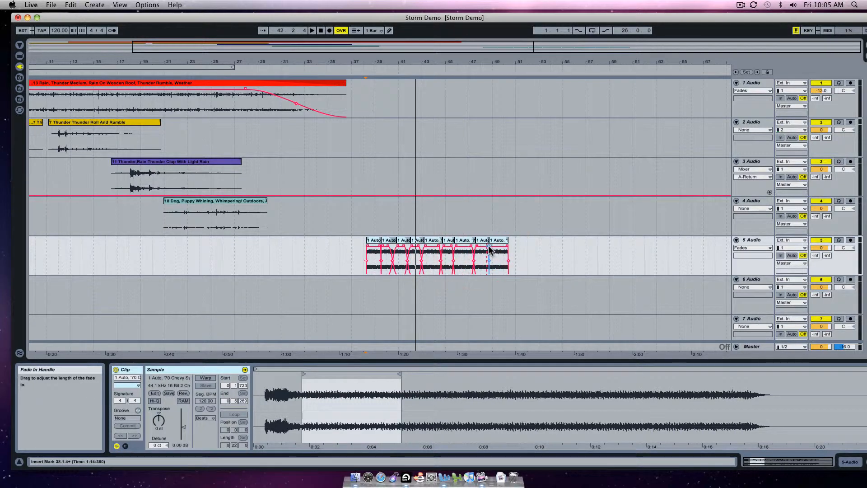
pyautogui.click(386, 248)
pyautogui.moveTo(385, 245); pyautogui.dragTo(387, 246)
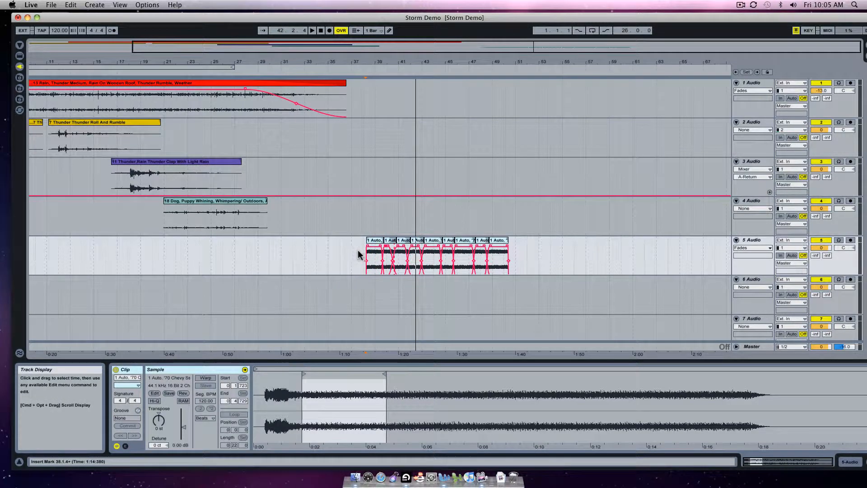
# - Play the idle row from about bar 38, adjusting the crossfade between the second and third clips and shortening the crossfades at the later joins
pyautogui.click(366, 253)
pyautogui.press('space')
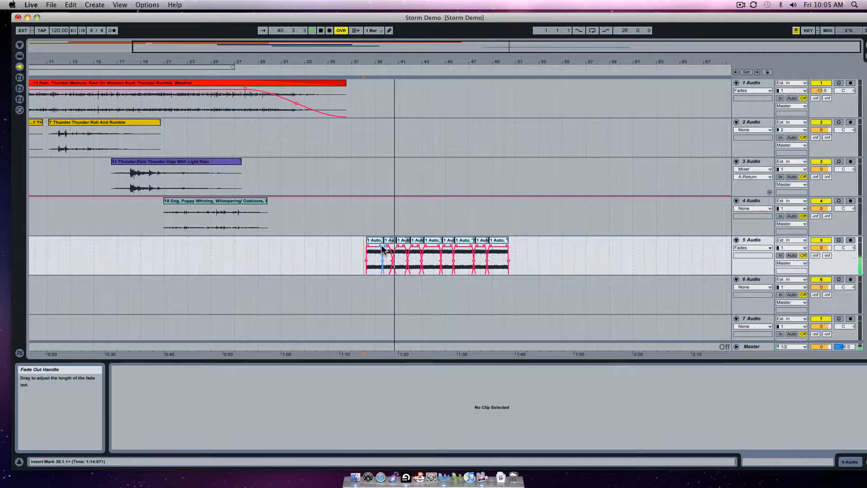
pyautogui.click(396, 248)
pyautogui.moveTo(396, 246); pyautogui.dragTo(396, 246)
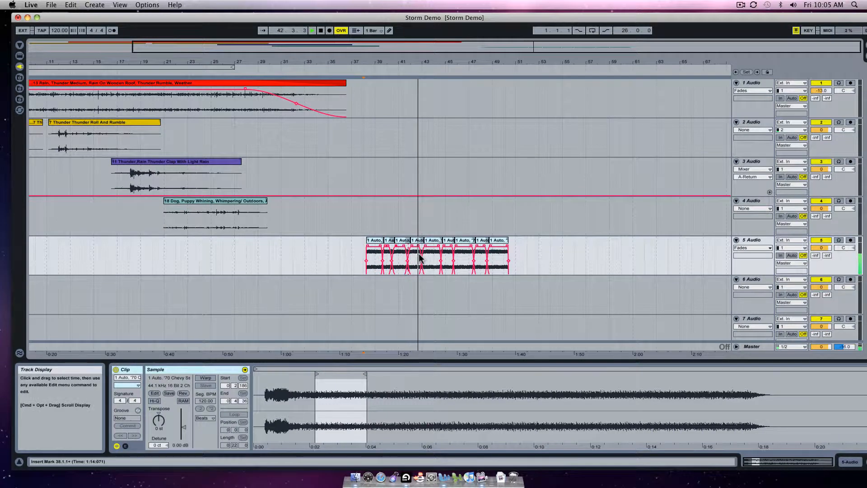
pyautogui.press('space')
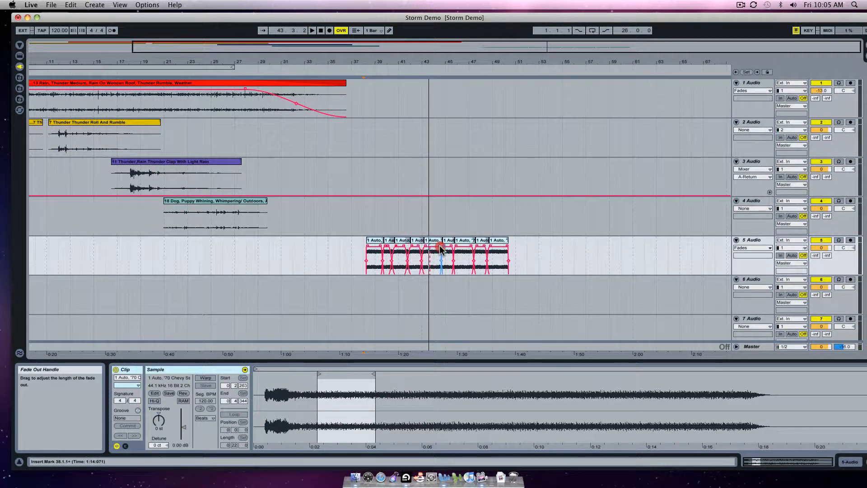
pyautogui.click(436, 250)
pyautogui.moveTo(425, 248); pyautogui.dragTo(487, 248)
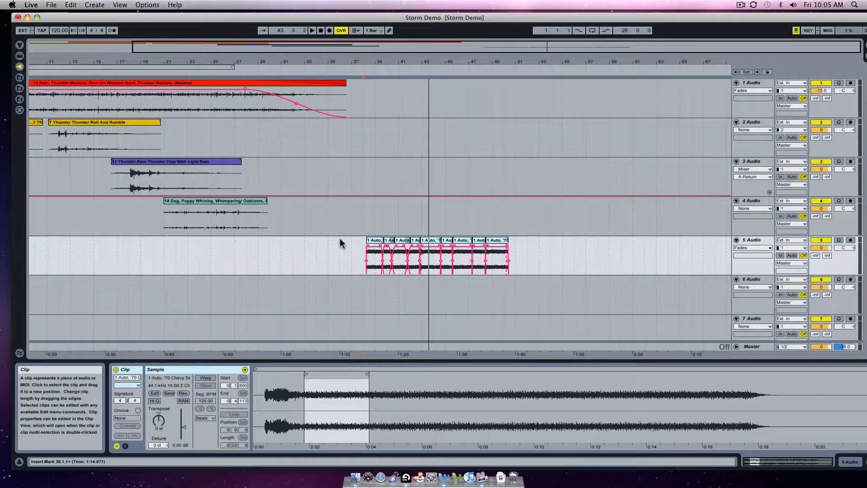
# - Select all nine idle clips and move them together so the row starts at about bar 24.3.4
pyautogui.click(376, 242)
pyautogui.keyDown('shift'); pyautogui.click(494, 244); pyautogui.keyUp('shift')
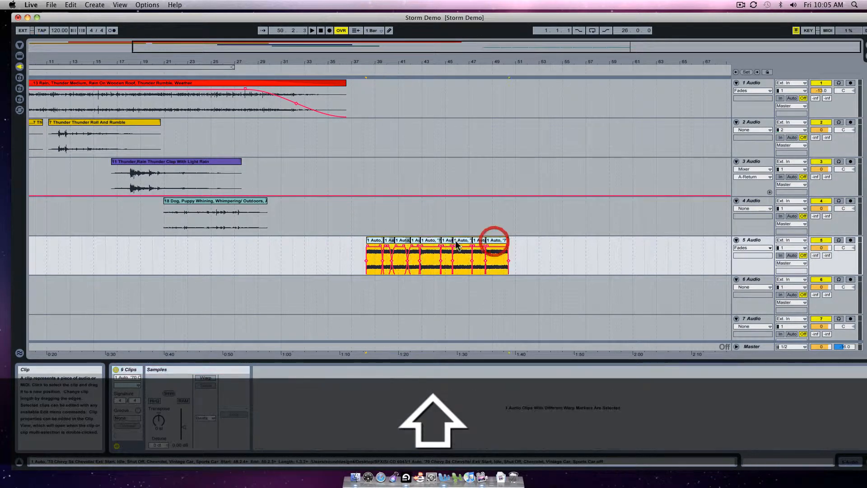
pyautogui.click(369, 241)
pyautogui.moveTo(369, 243); pyautogui.dragTo(214, 253)
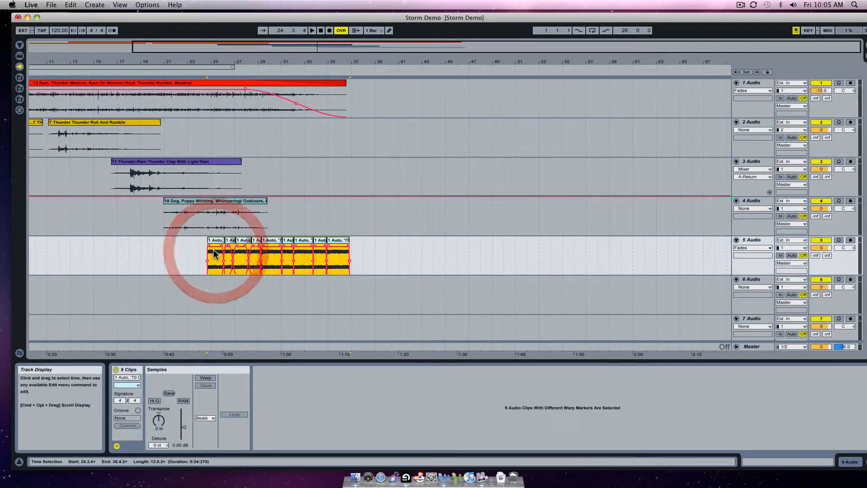
# - Copy the last idle clip in the row and paste it on the 5 Audio track at about bar 43.2
pyautogui.click(395, 253)
pyautogui.click(339, 243)
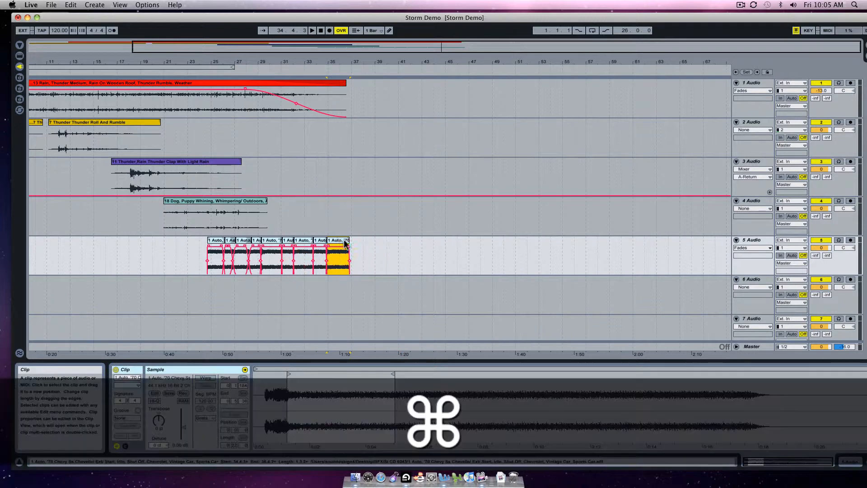
pyautogui.press('super+c')
pyautogui.click(403, 257)
pyautogui.press('super+v')
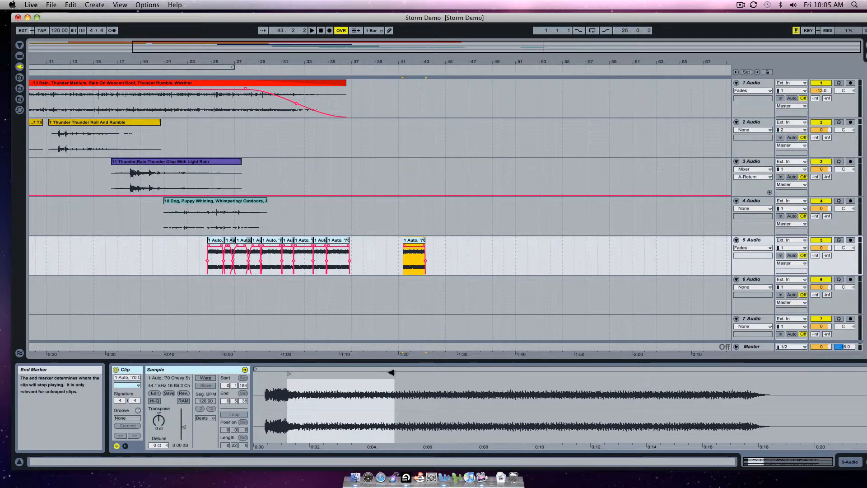
# - Retrim the pasted clip to the engine shut-off, about 15.6 to 19.4 seconds, and move it onto the end of the idle row at 36.2.1
pyautogui.moveTo(391, 373); pyautogui.dragTo(601, 374)
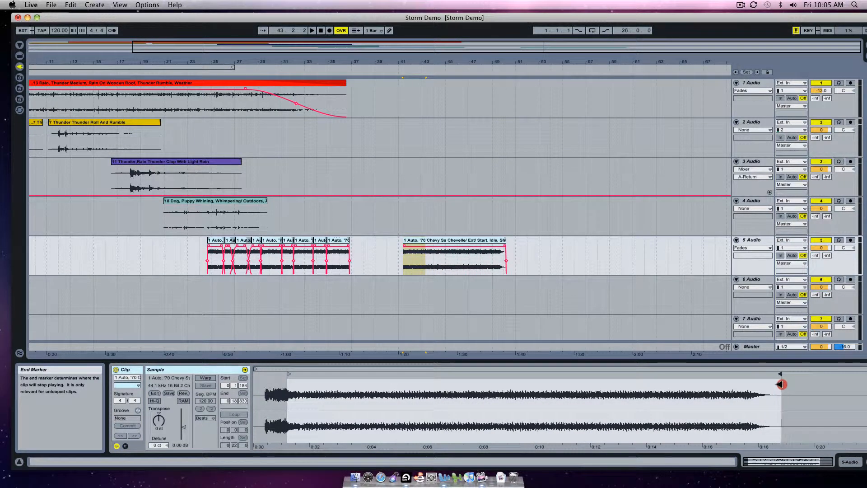
pyautogui.moveTo(289, 374)
pyautogui.mouseDown()
pyautogui.moveTo(601, 390)
pyautogui.moveTo(743, 377)
pyautogui.moveTo(695, 382)
pyautogui.mouseUp()
pyautogui.moveTo(403, 240)
pyautogui.mouseDown()
pyautogui.moveTo(369, 241)
pyautogui.moveTo(427, 244)
pyautogui.mouseUp()
pyautogui.click(427, 245)
pyautogui.moveTo(370, 240)
pyautogui.mouseDown()
pyautogui.moveTo(404, 238)
pyautogui.moveTo(354, 244)
pyautogui.mouseUp()
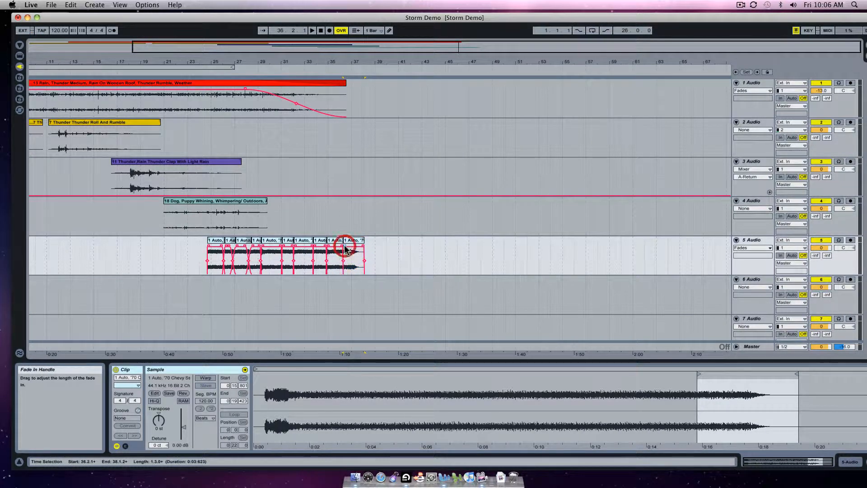
# - Crossfade the last idle clip into the engine shut-off clip at about bar 36
pyautogui.click(344, 248)
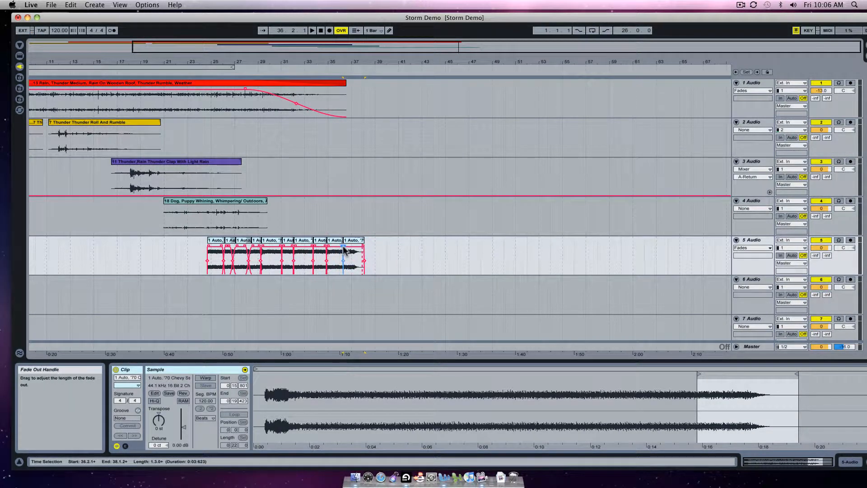
pyautogui.click(347, 248)
pyautogui.click(345, 248)
pyautogui.rightClick(345, 246)
pyautogui.click(346, 251)
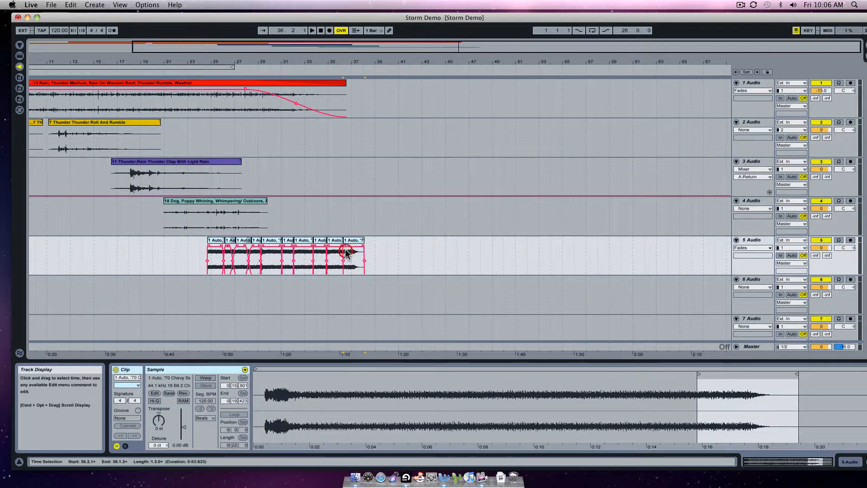
pyautogui.rightClick(345, 247)
pyautogui.click(347, 249)
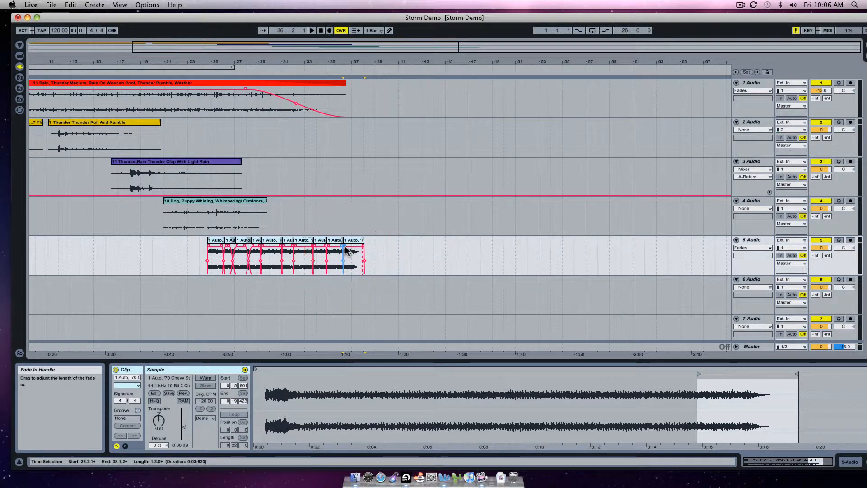
pyautogui.click(348, 249)
pyautogui.moveTo(348, 248); pyautogui.dragTo(352, 248)
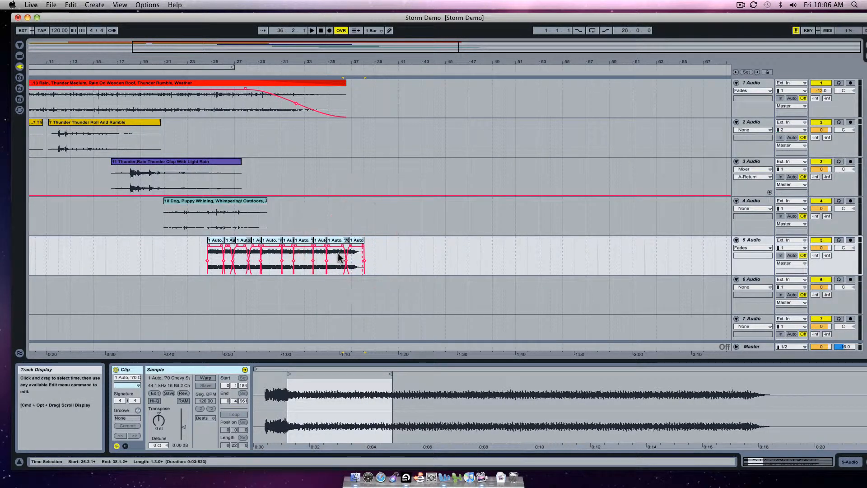
# - Play the shut-off join from about bar 36, and the whole car sequence from about bar 23
pyautogui.click(339, 256)
pyautogui.press('space')
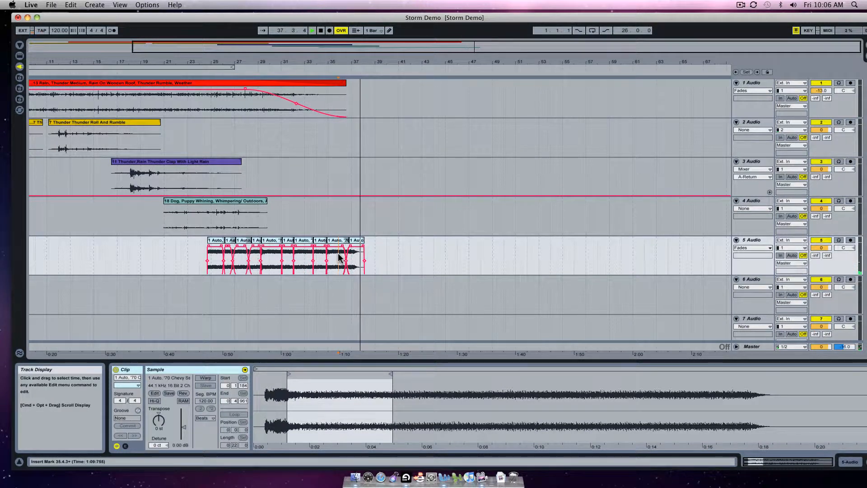
pyautogui.click(190, 254)
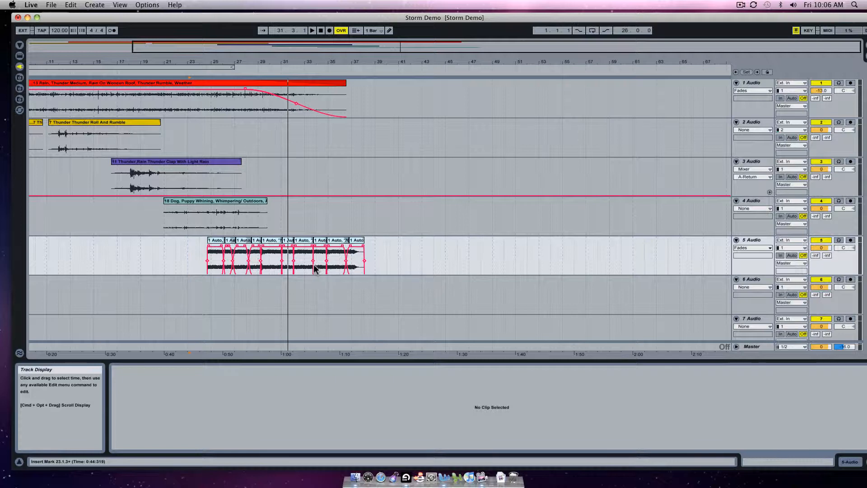
# - Show the Mixer's Track Volume envelope on the 5 Audio track in place of the Fades
pyautogui.click(765, 248)
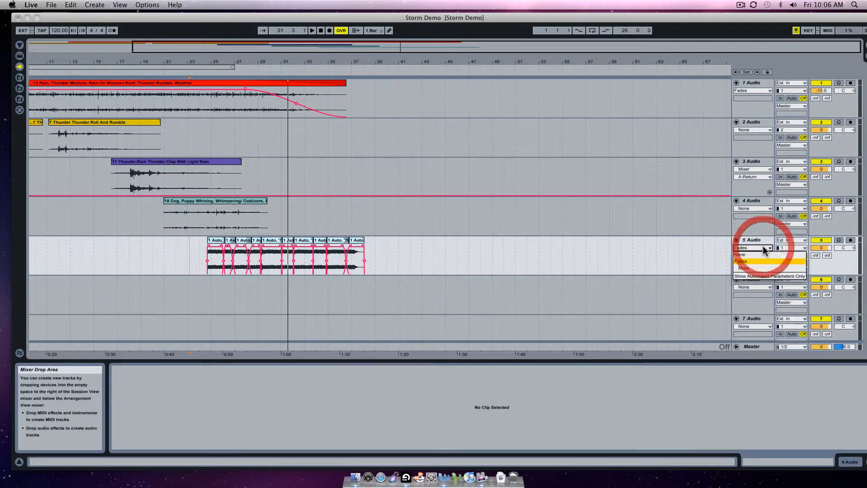
pyautogui.click(756, 261)
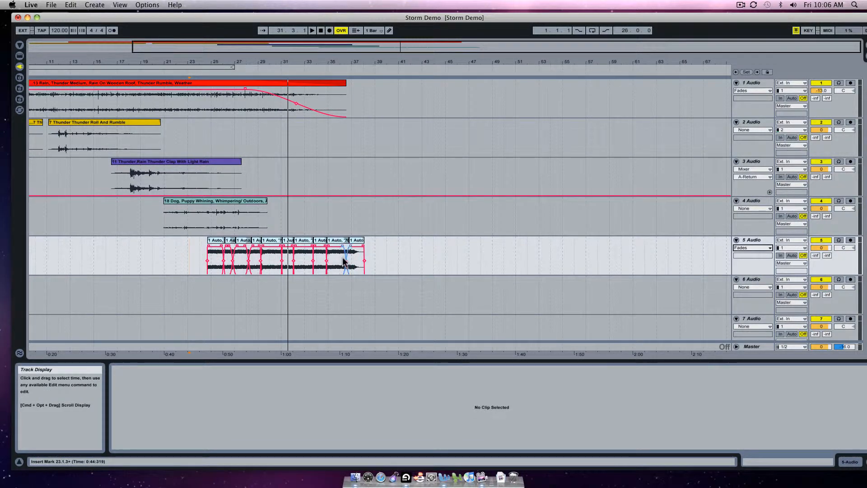
pyautogui.click(760, 248)
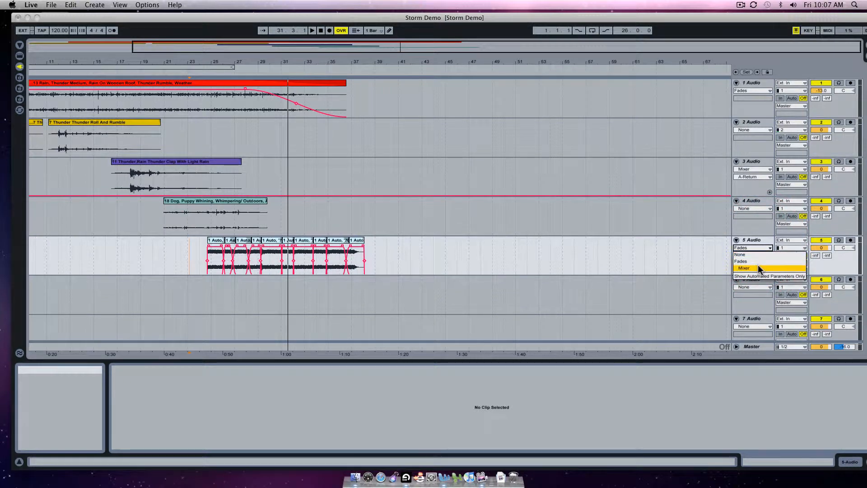
pyautogui.click(758, 267)
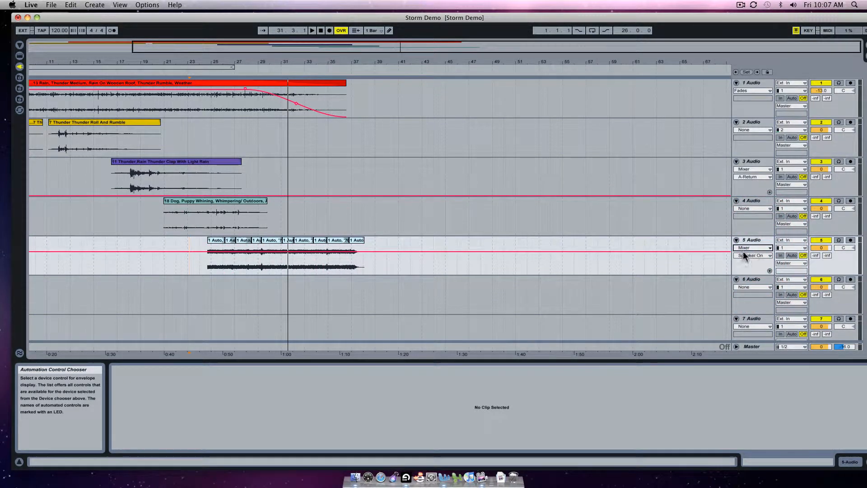
pyautogui.click(753, 256)
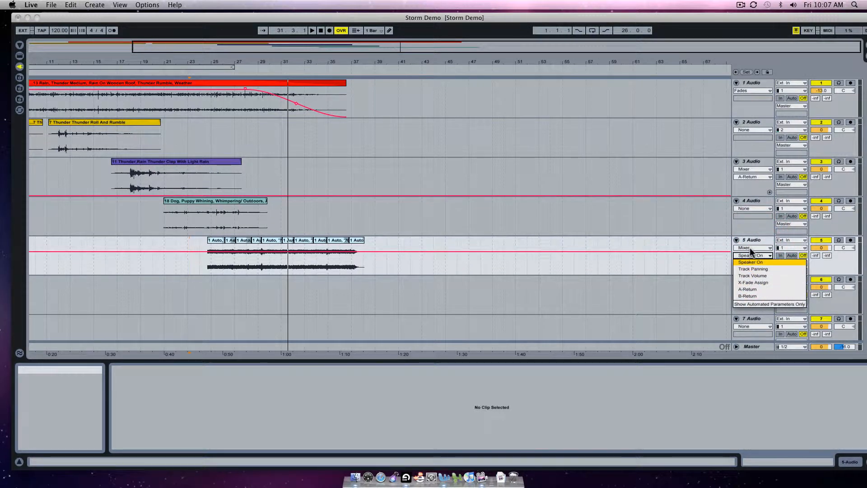
pyautogui.click(756, 275)
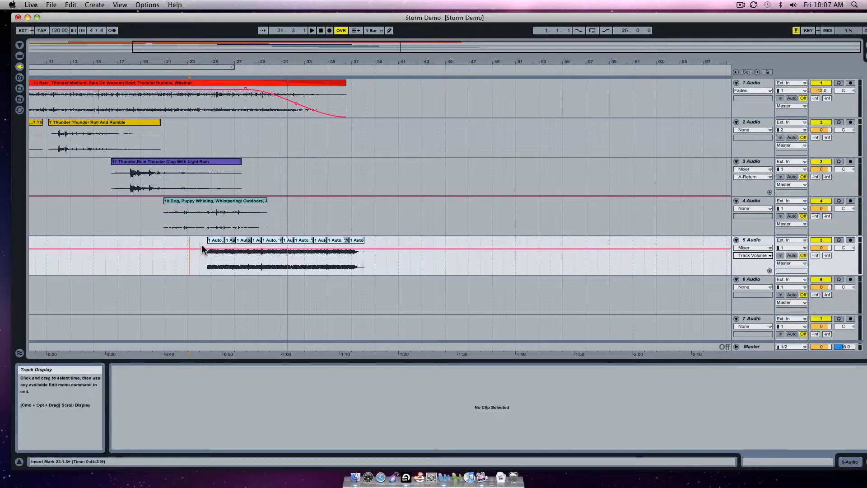
# - View the Speaker On and Track Panning envelopes of the 5 Audio track, and return to Track Volume
pyautogui.click(759, 255)
pyautogui.click(749, 262)
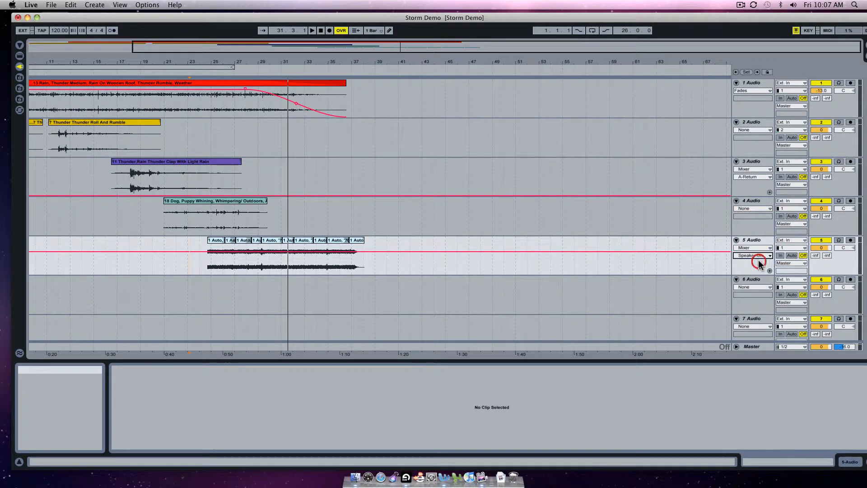
pyautogui.click(757, 256)
pyautogui.click(753, 269)
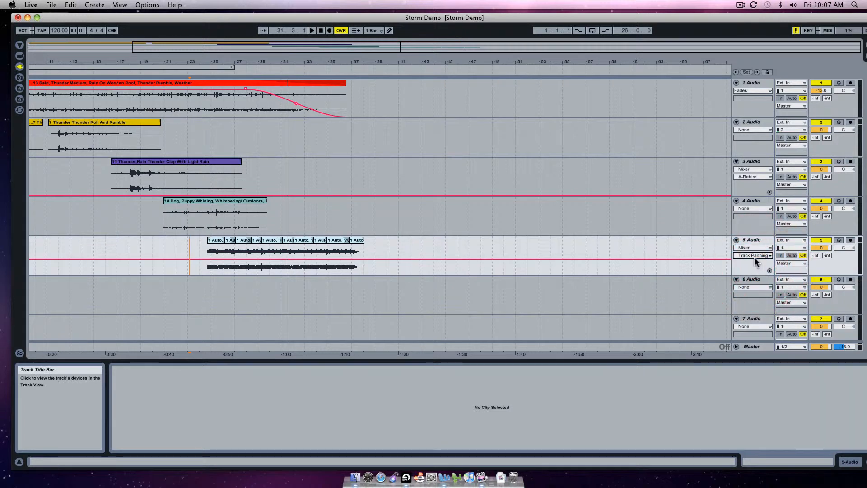
pyautogui.click(754, 256)
pyautogui.click(754, 275)
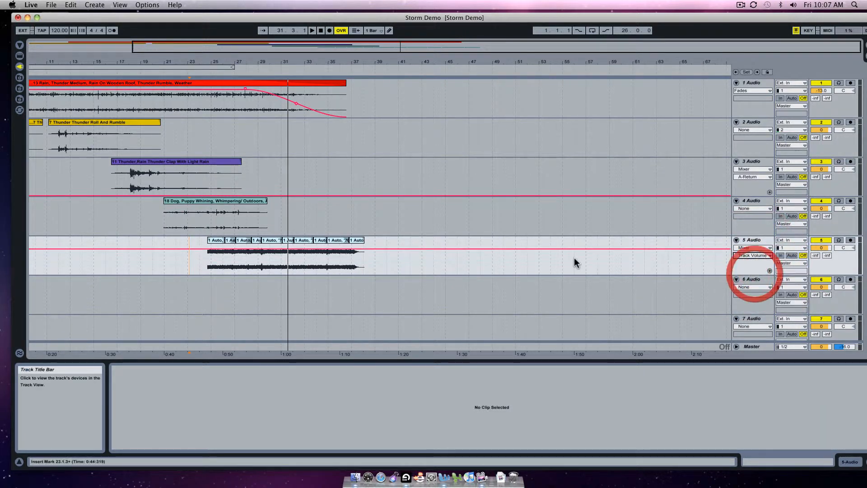
# - Add two Track Volume breakpoints that fade the car in from -inf dB at the row's start to 0.0 dB at about bar 33.4
pyautogui.click(201, 249)
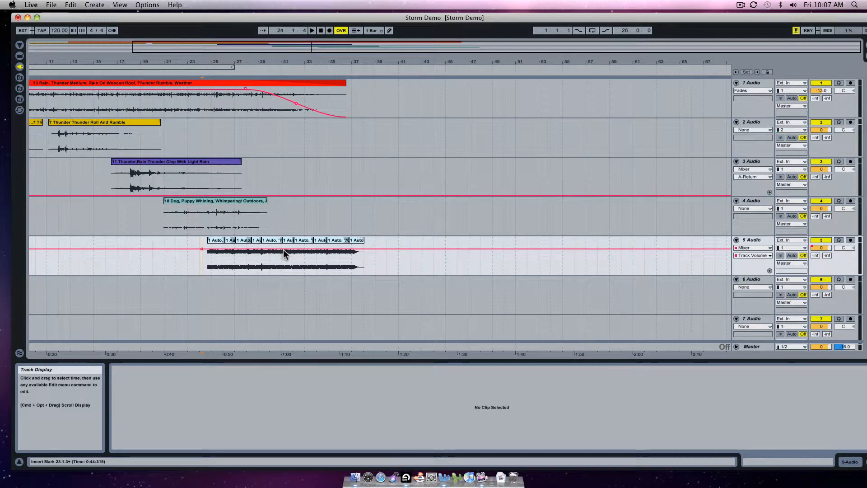
pyautogui.click(316, 248)
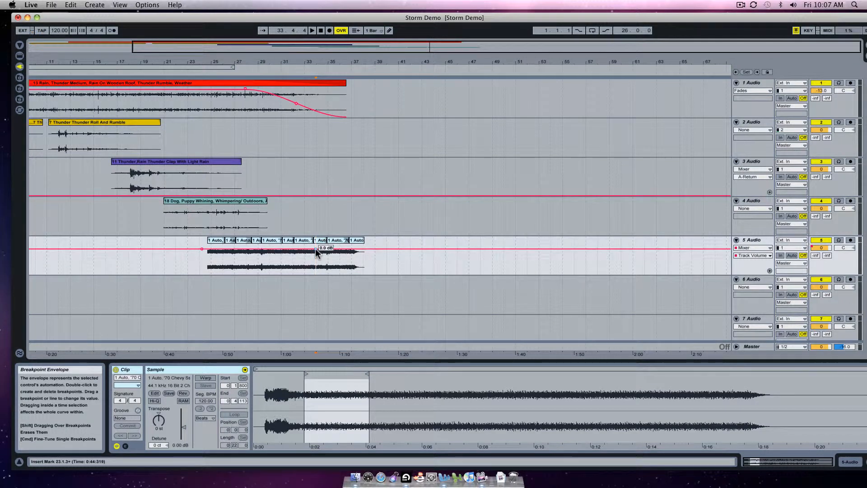
pyautogui.moveTo(201, 248); pyautogui.dragTo(208, 273)
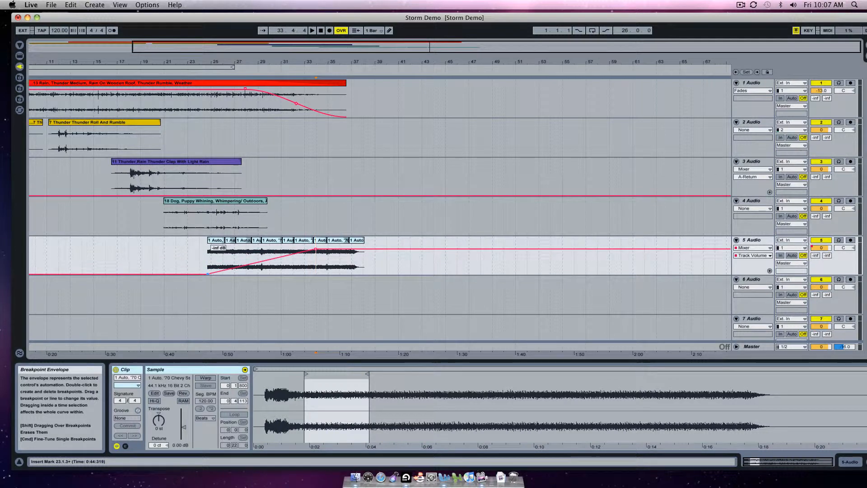
# - Play the volume fade-in from about bar 24 and bend it upward with a breakpoint of about -7.5 dB near bar 29
pyautogui.click(202, 262)
pyautogui.press('space')
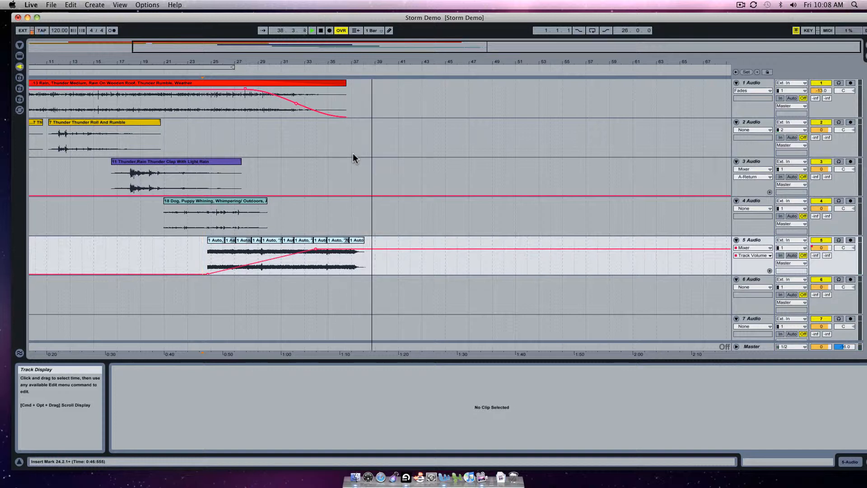
pyautogui.doubleClick(260, 262)
pyautogui.moveTo(260, 262); pyautogui.dragTo(257, 255)
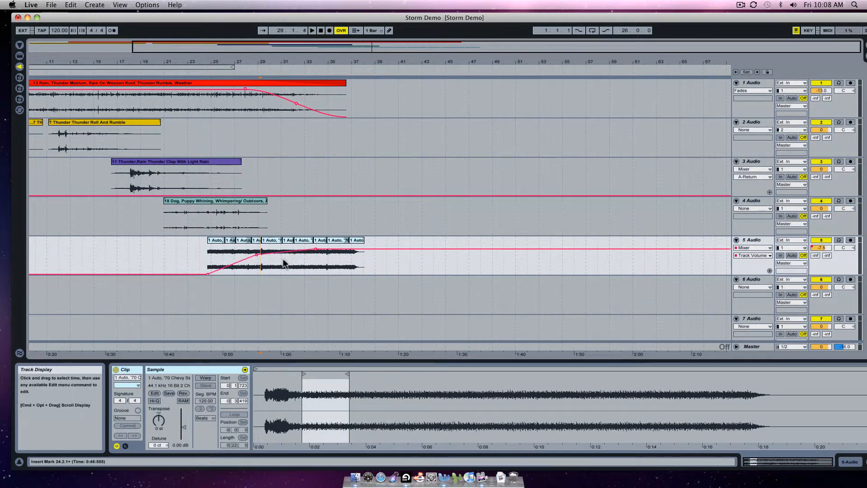
# - Show the Track Panning envelope on the 5 Audio track
pyautogui.click(758, 254)
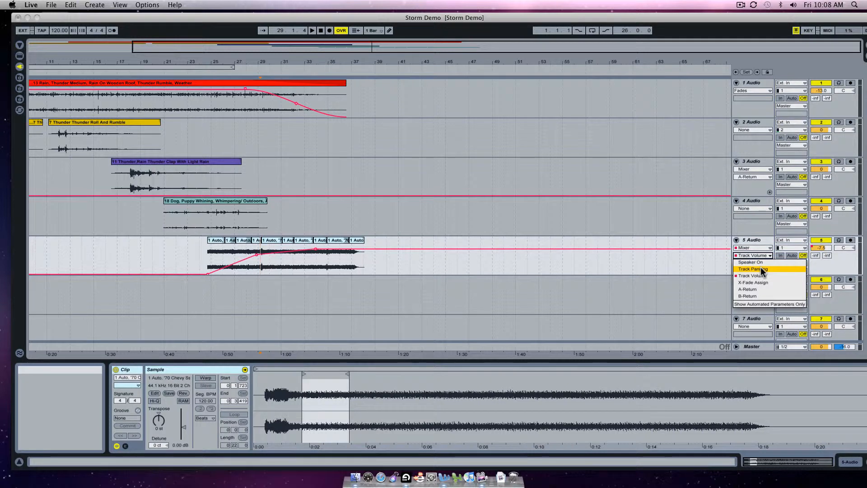
pyautogui.click(762, 269)
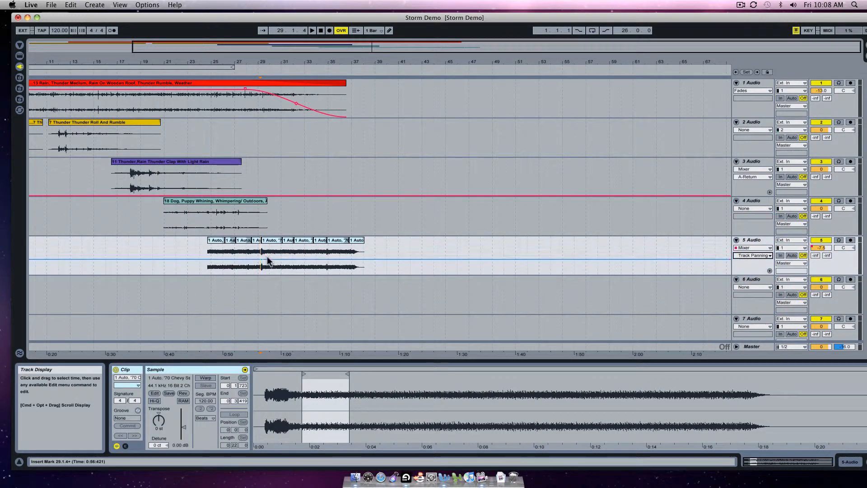
# - View the Track Volume envelope of the 5 Audio track and return to Track Panning
pyautogui.click(743, 255)
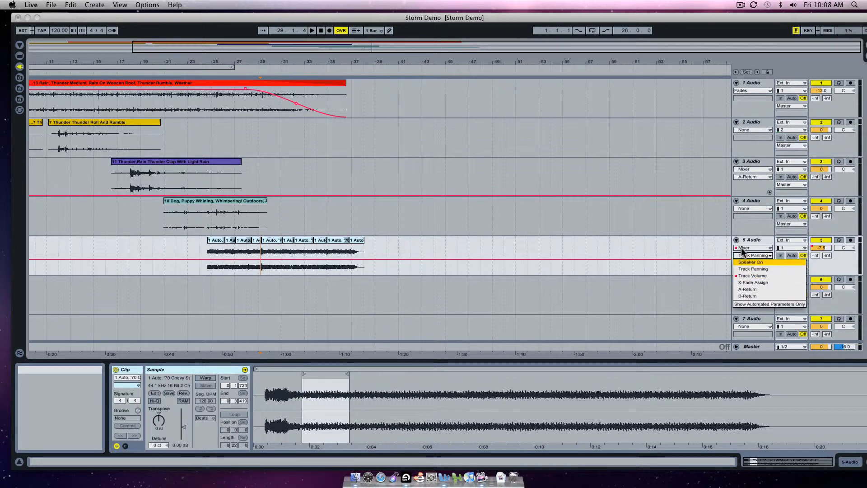
pyautogui.click(746, 276)
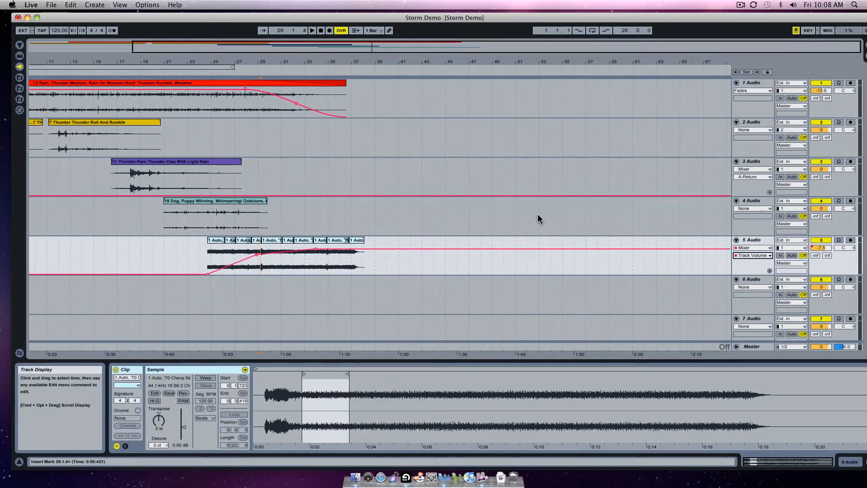
pyautogui.click(754, 255)
pyautogui.click(753, 270)
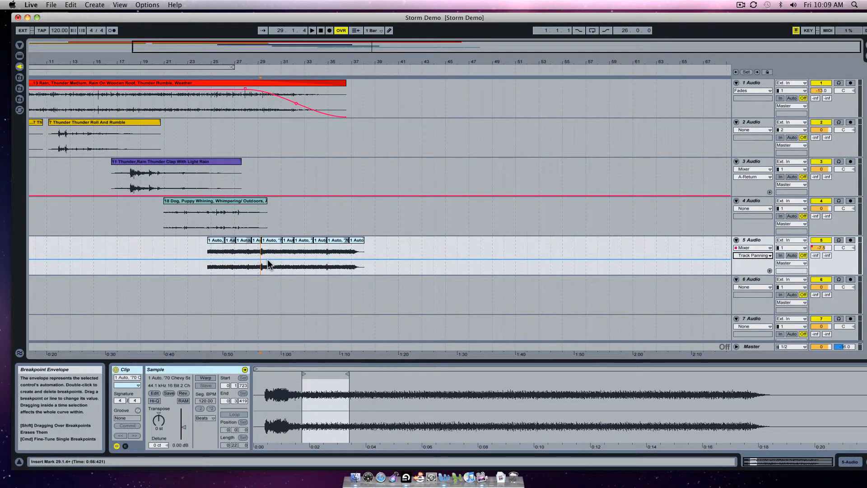
# - Automate the 5 Audio panning from 50L at about bar 30.5 to 50R near bar 35, and play it from bar 27.4
pyautogui.moveTo(267, 259); pyautogui.dragTo(273, 274)
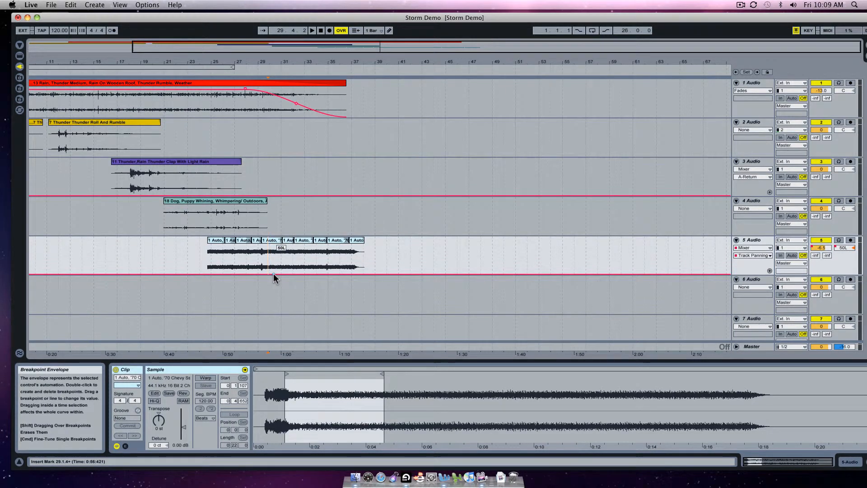
pyautogui.moveTo(274, 273); pyautogui.dragTo(327, 244)
pyautogui.doubleClick(284, 273)
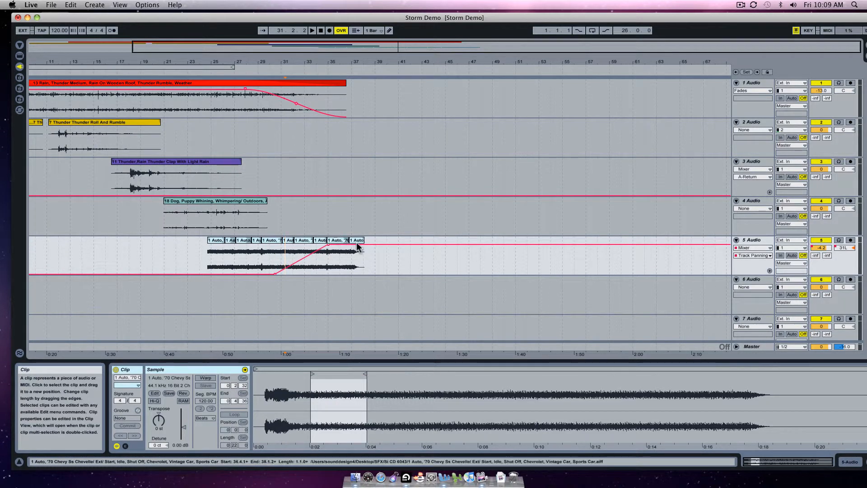
pyautogui.click(245, 256)
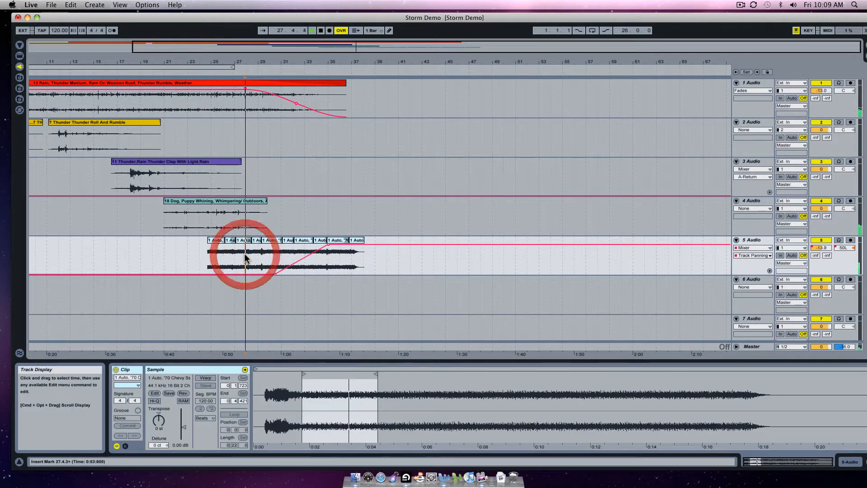
pyautogui.press('space')
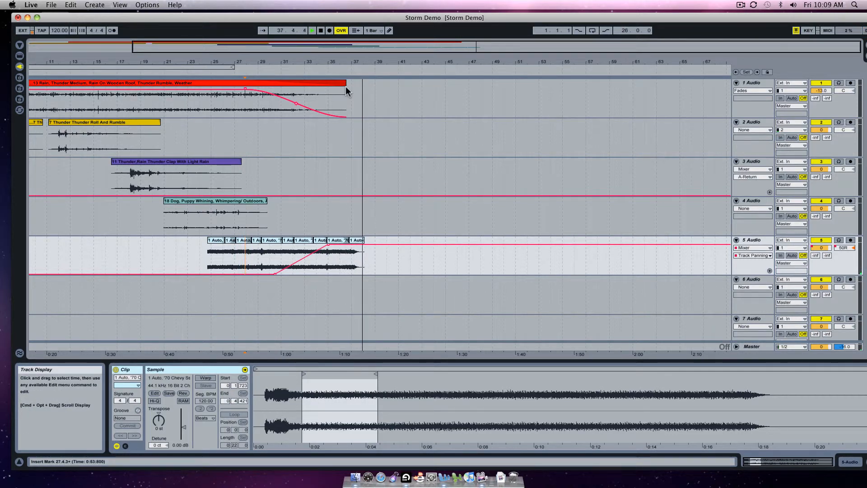
# - Extend the end of the rain clip to about bar 40 and paste a copy of the puppy whining clip at about bar 29 on 4 Audio
pyautogui.moveTo(346, 83); pyautogui.dragTo(390, 84)
pyautogui.click(243, 203)
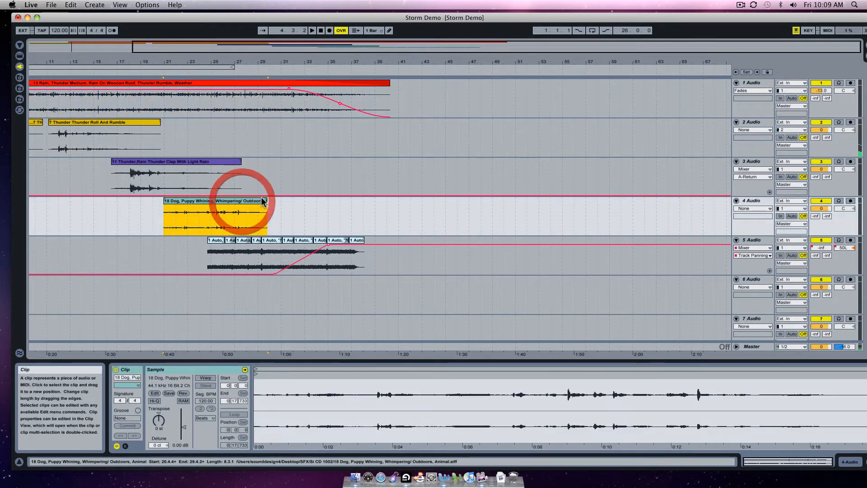
pyautogui.press('super+c')
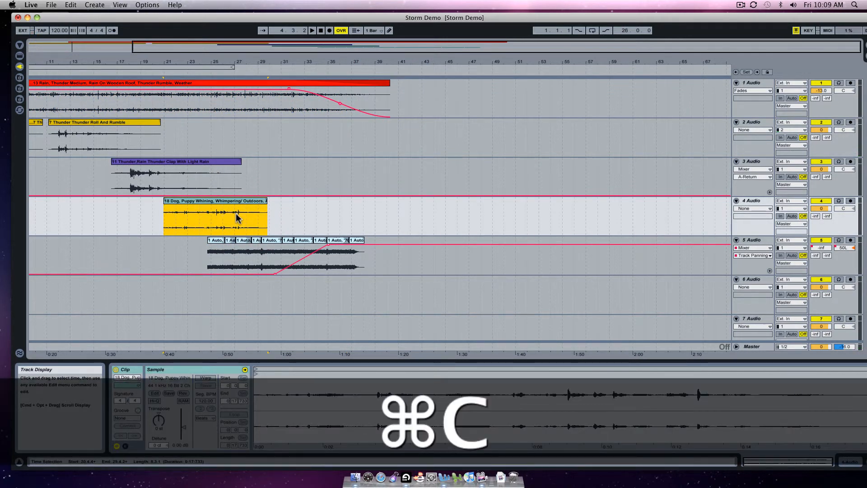
pyautogui.click(255, 223)
pyautogui.press('super+v')
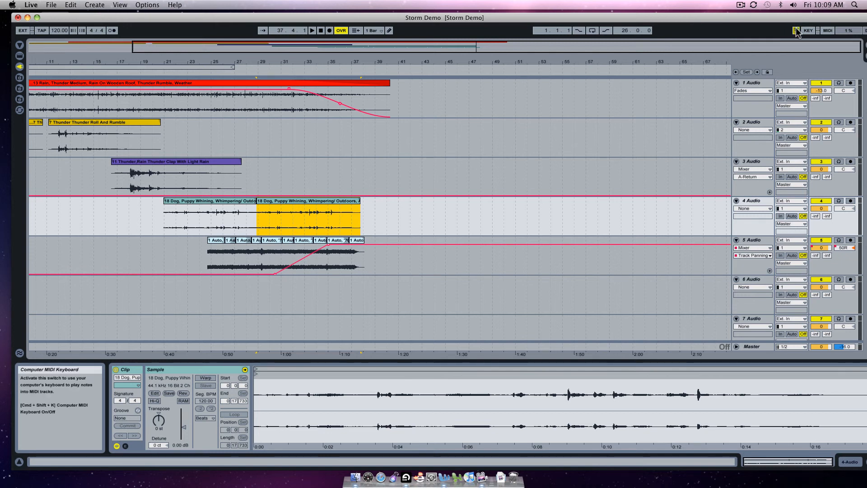
pyautogui.click(741, 5)
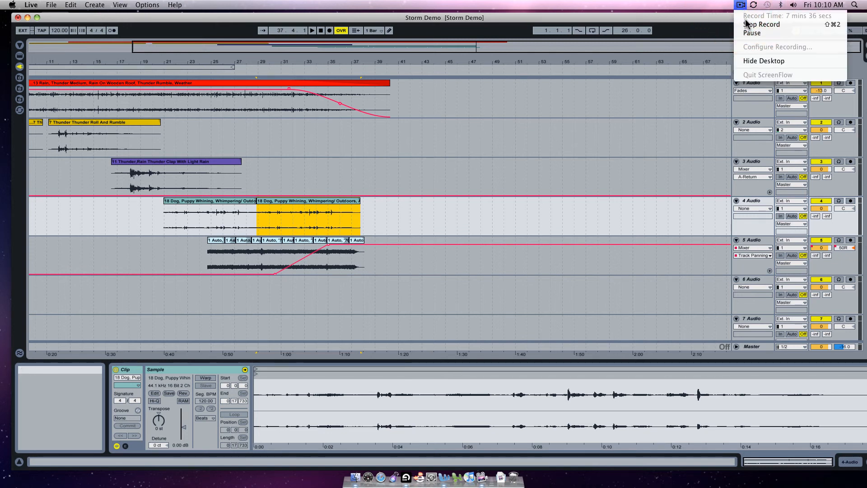